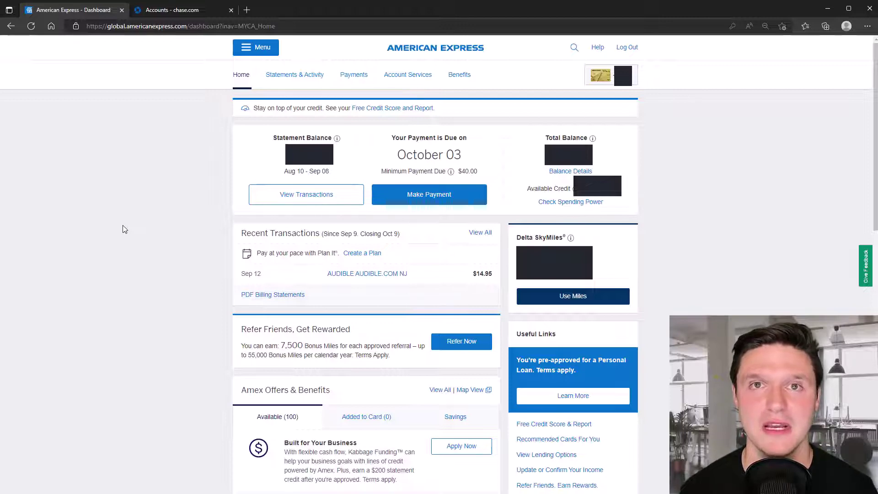
Step: Search the American Express transactions dated 01/01/2022 to 01/31/2022
click(294, 75)
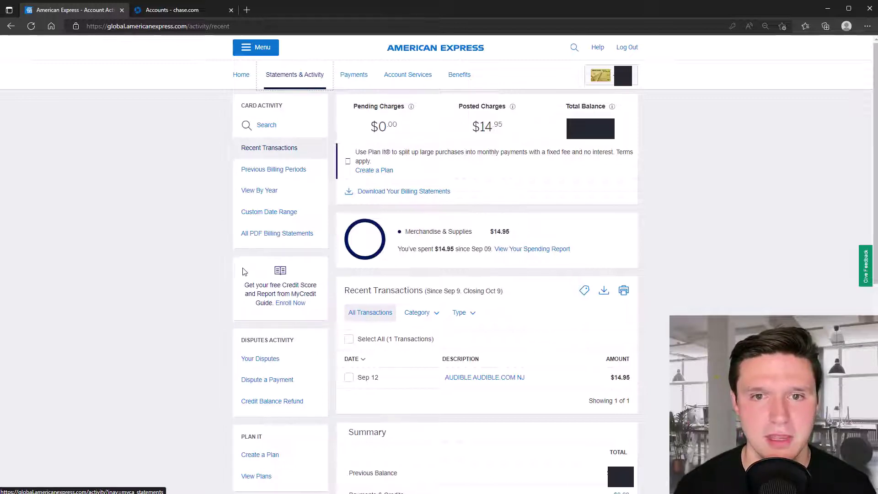
click(269, 214)
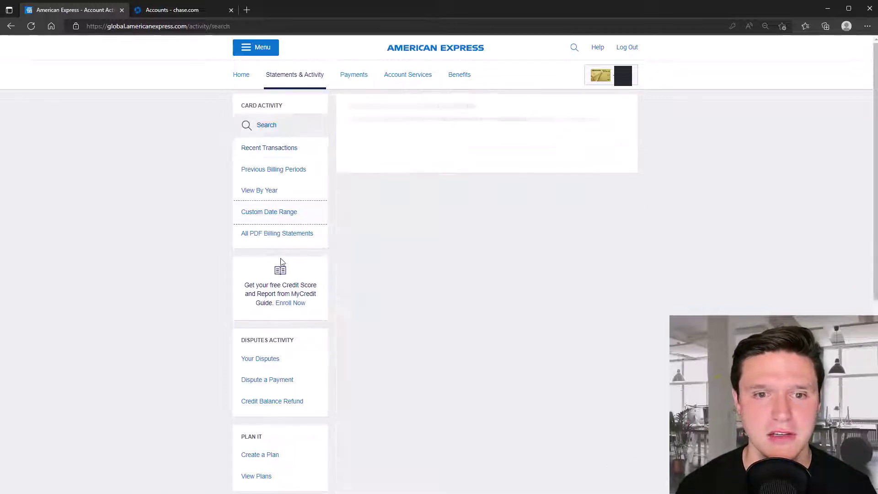
click(392, 178)
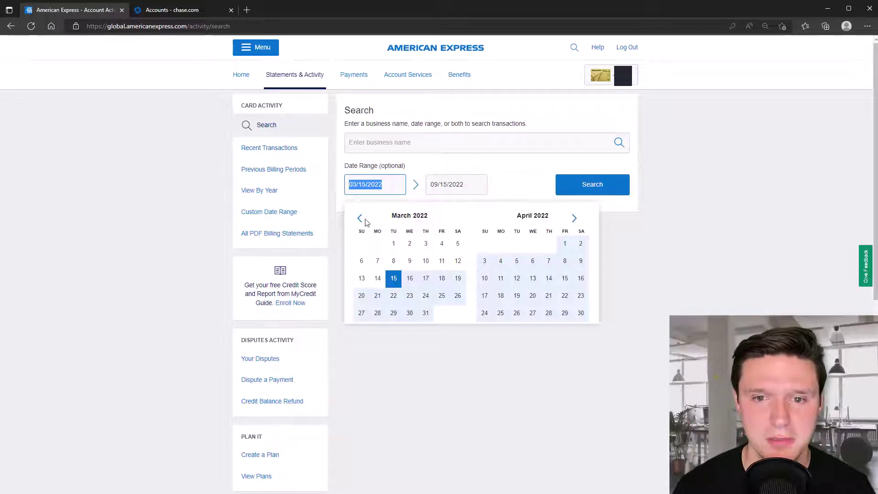
click(360, 218)
click(360, 218)
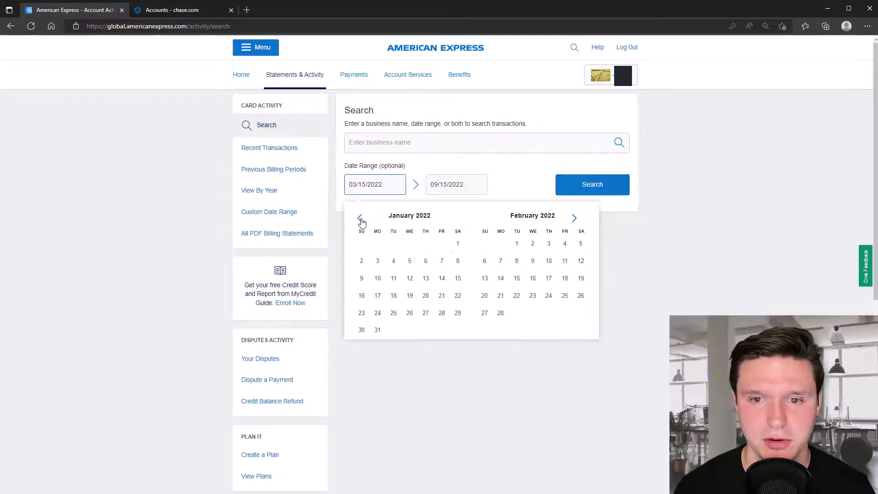
click(458, 243)
click(377, 329)
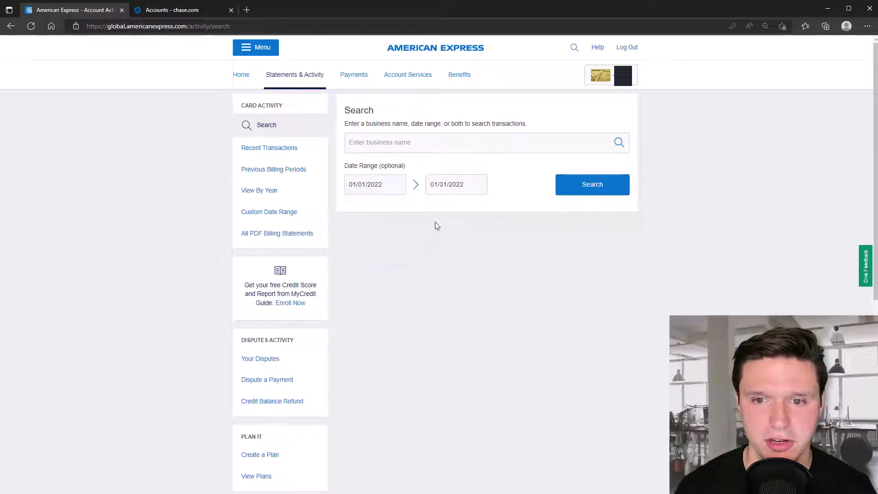
click(574, 191)
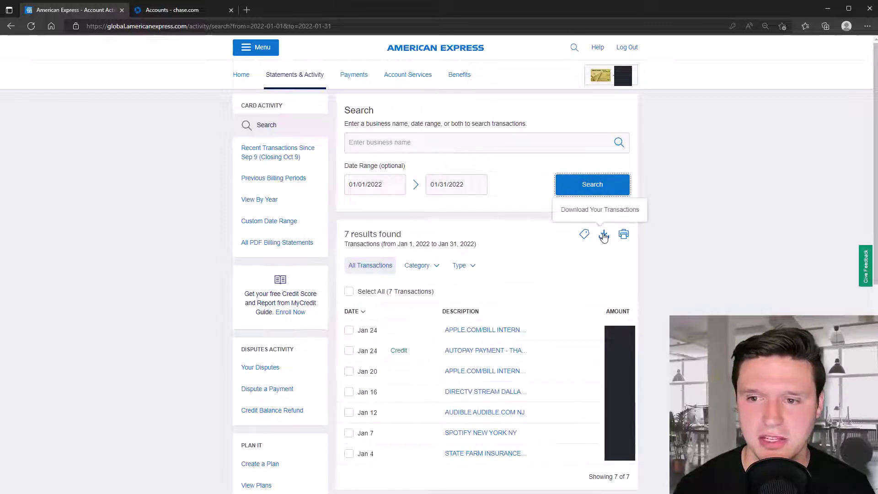
Step: Download the seven January transactions as an Excel file and move to the Chase tab
click(603, 236)
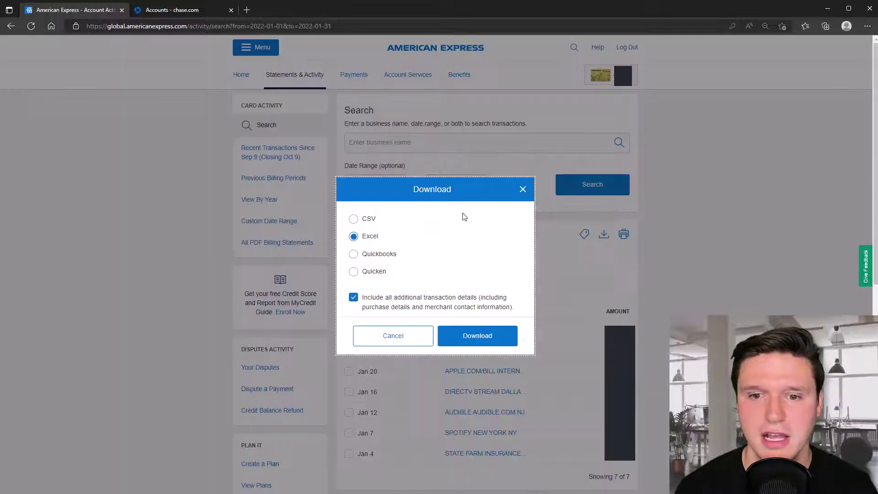
click(464, 335)
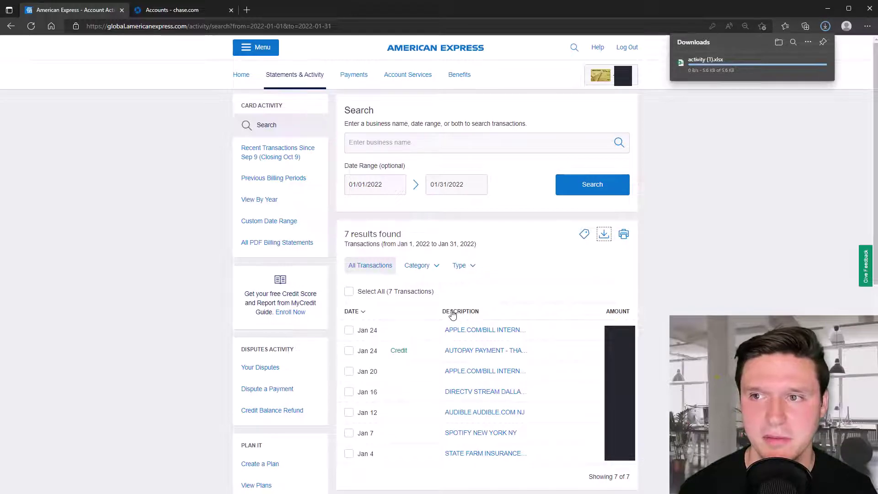
key(ctrl+Tab)
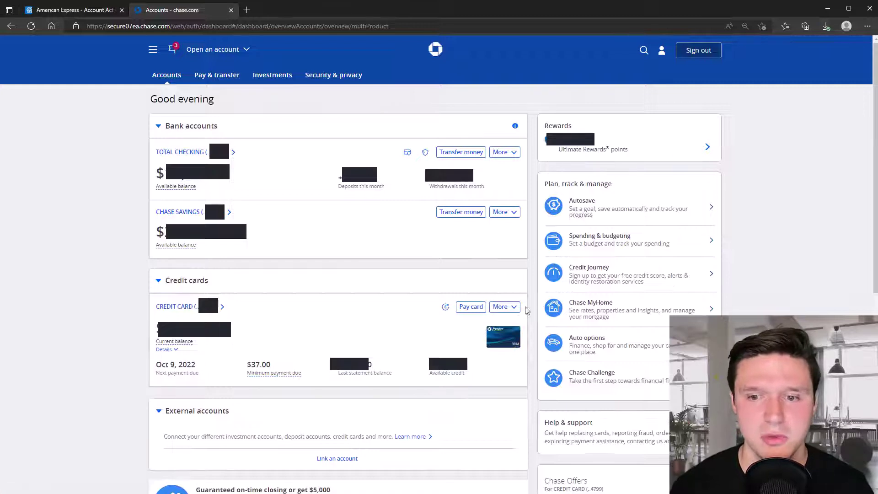
Step: From the credit card's spending report for January, download the activity as a CSV spreadsheet
click(508, 306)
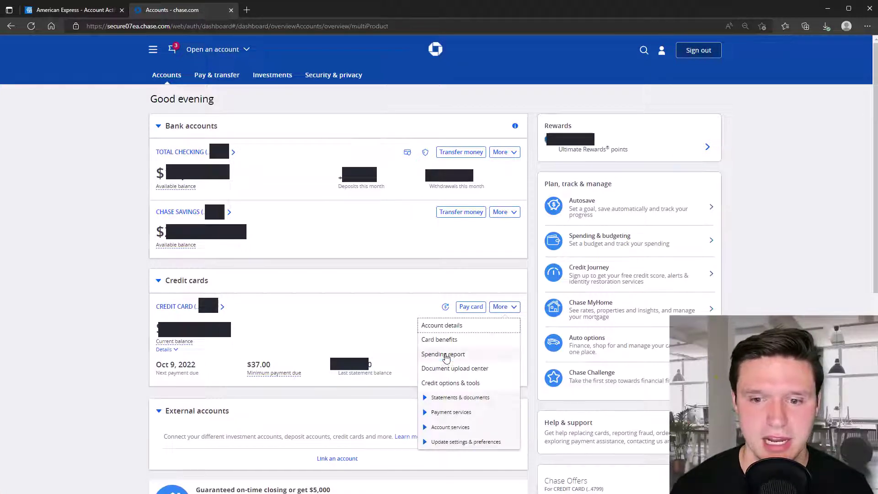
click(444, 355)
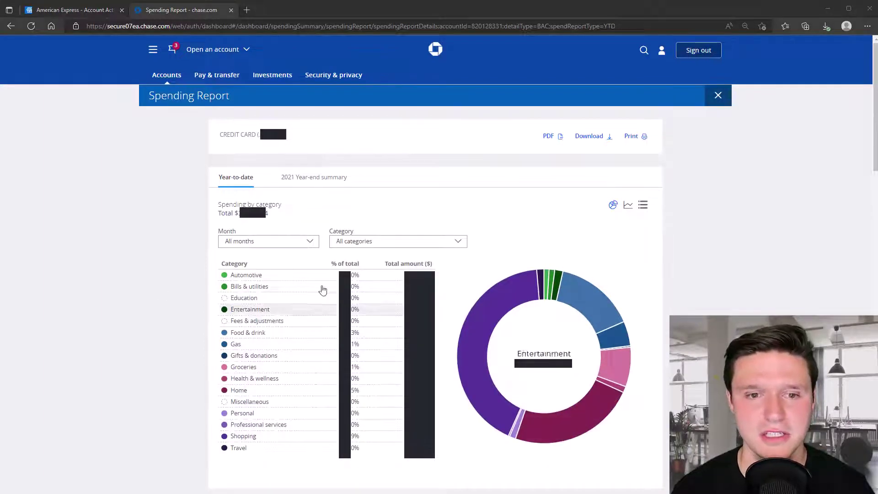
click(255, 242)
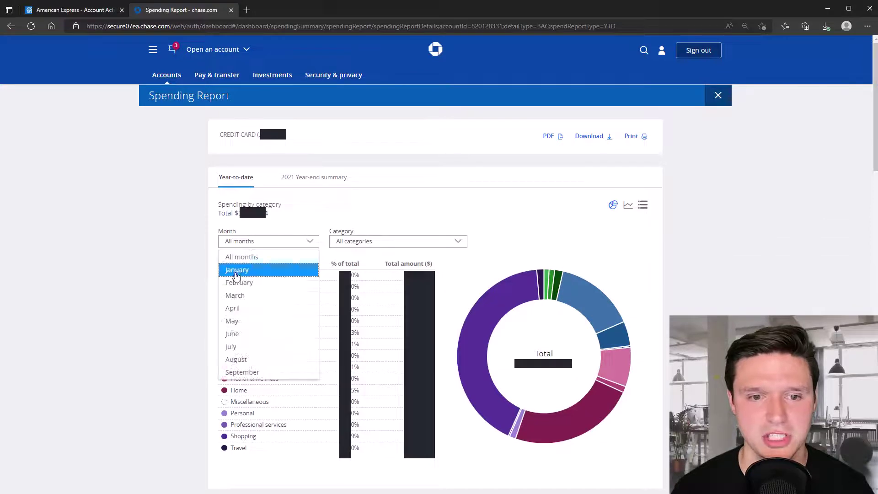
click(235, 270)
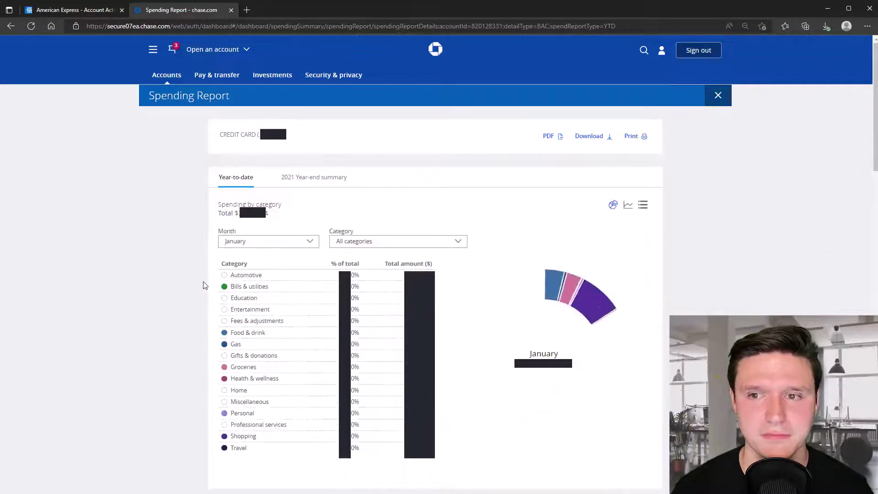
click(600, 142)
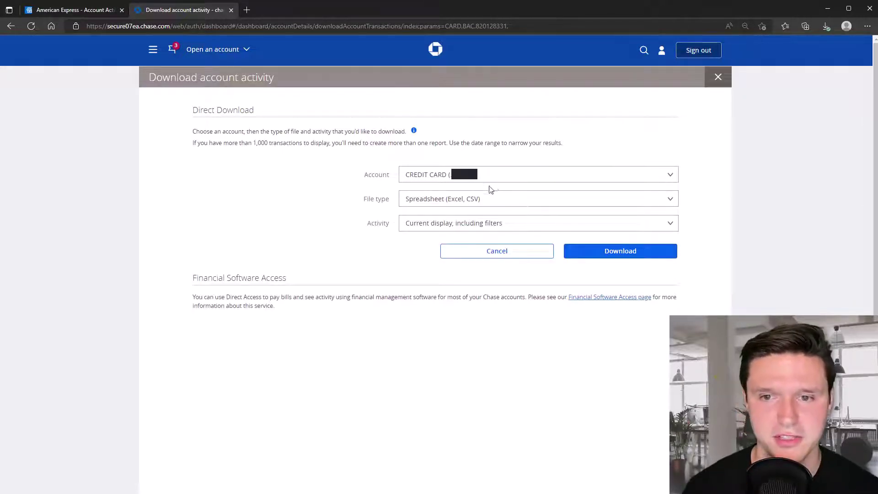
click(592, 251)
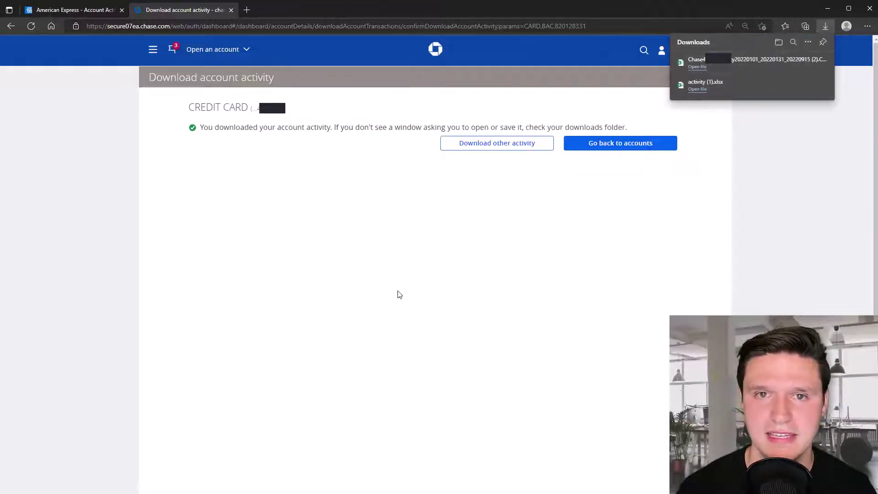
Step: In the Excel workbook, import From Folder using the AmEx folder, previewing activity012022.xlsx
key(super+Tab)
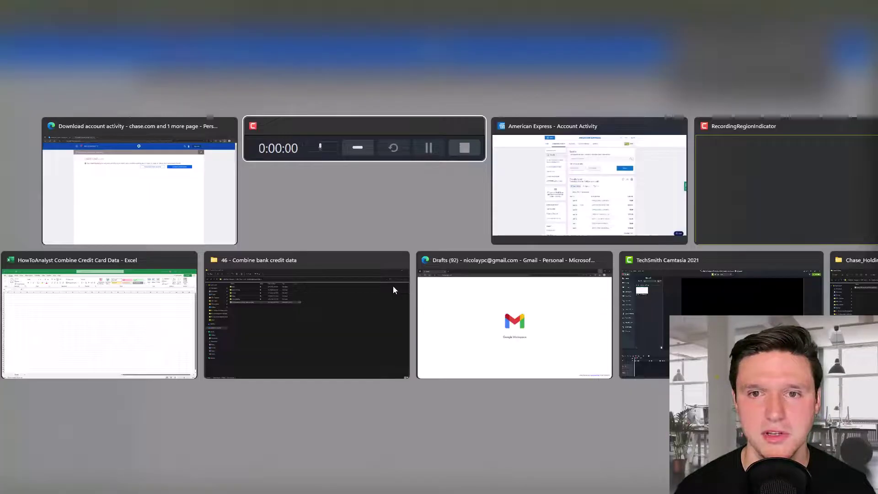
key(Down)
key(Return)
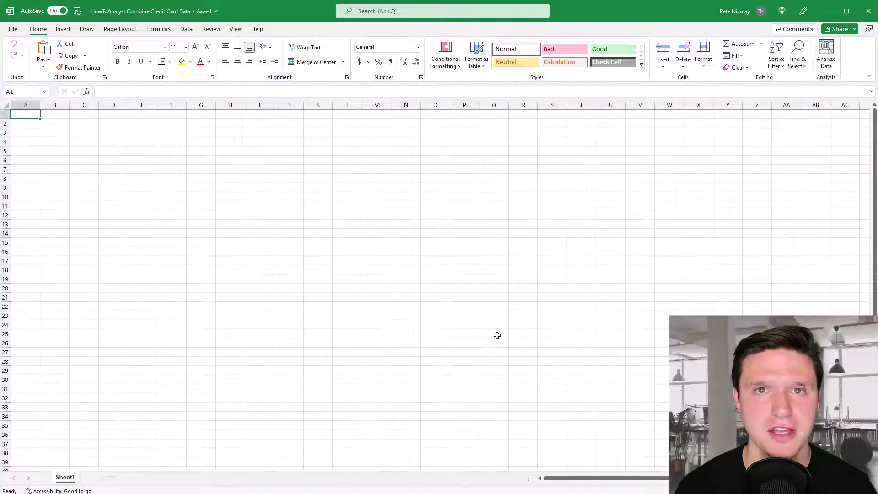
click(187, 29)
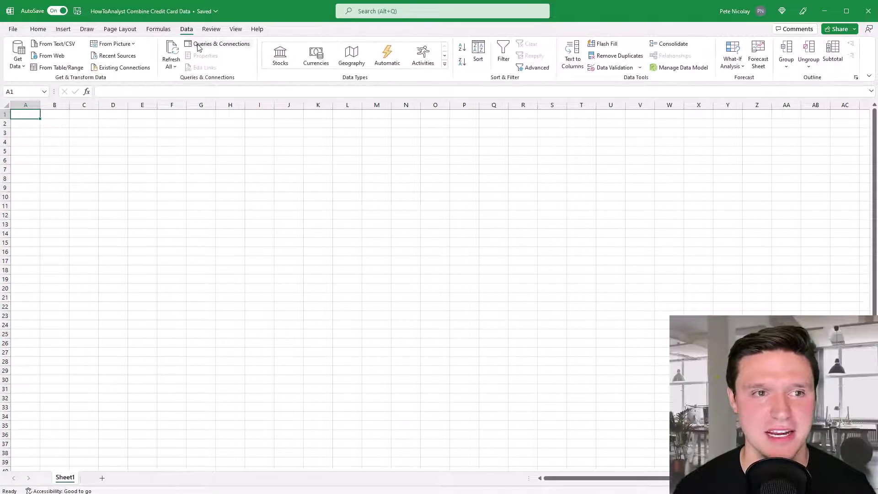
click(15, 67)
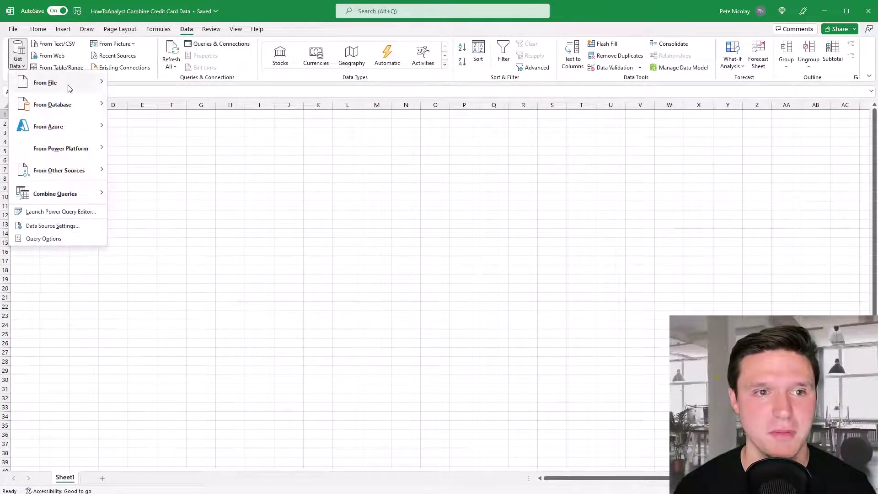
mouse_move(69, 88)
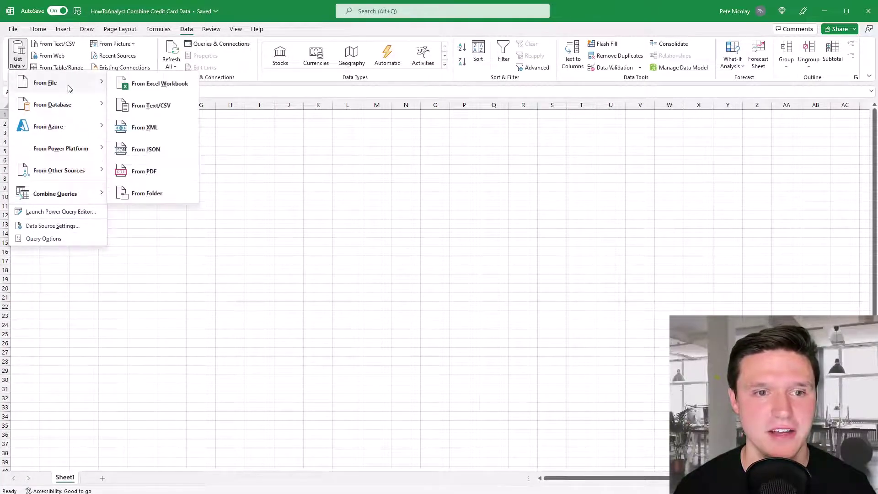
click(192, 198)
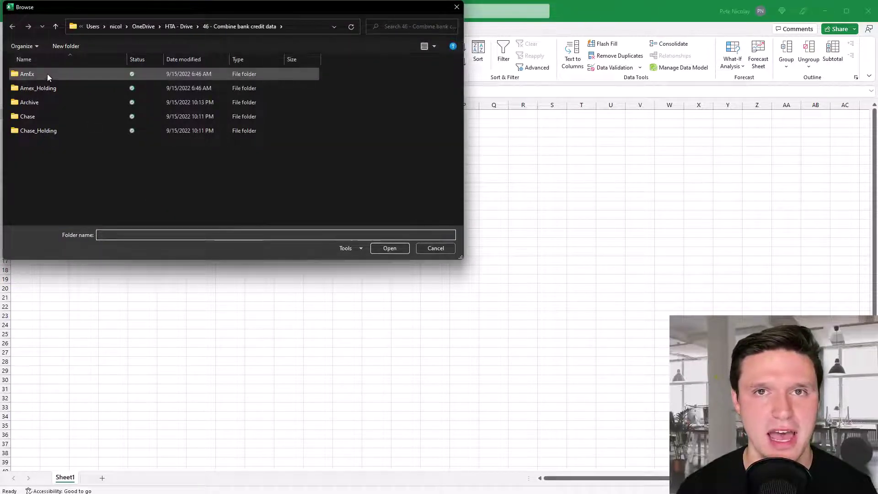
click(46, 73)
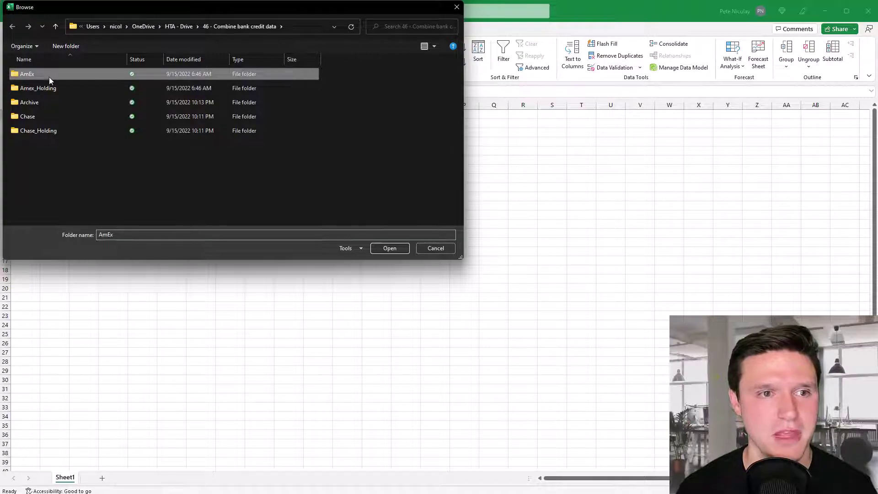
click(390, 249)
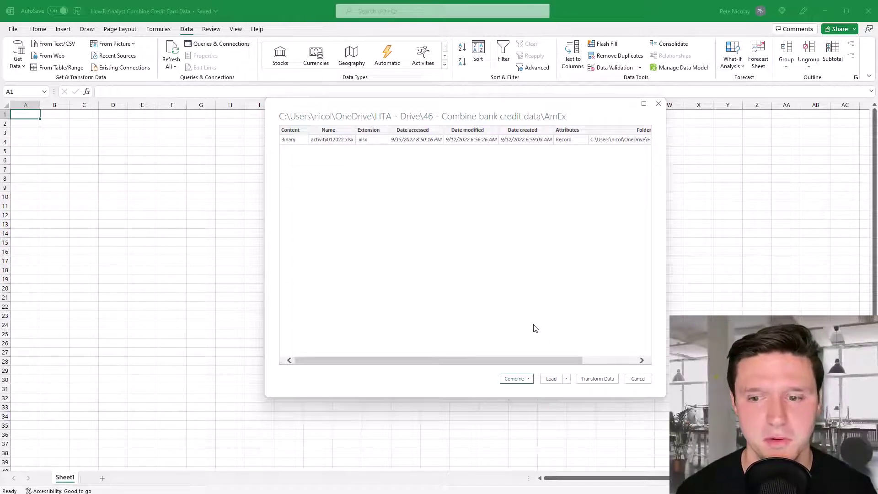
Step: Edit the AmEx folder query and remove all columns except Content and Name
click(598, 379)
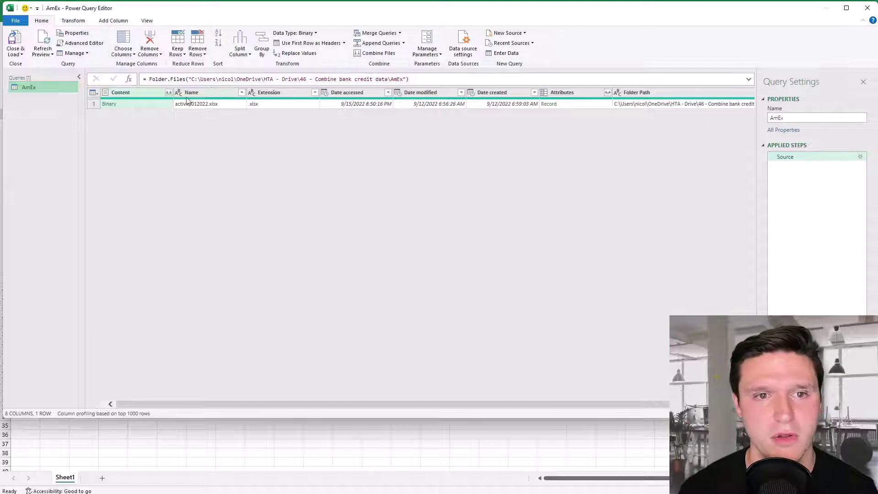
click(123, 94)
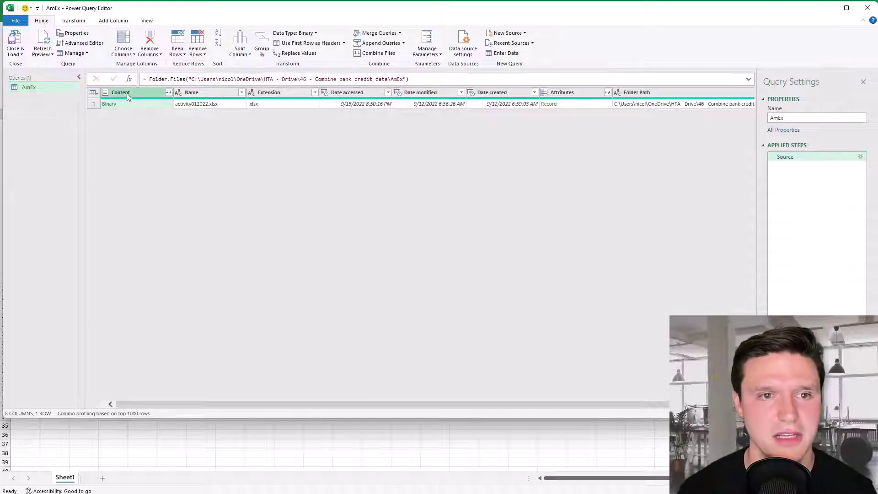
click(196, 93)
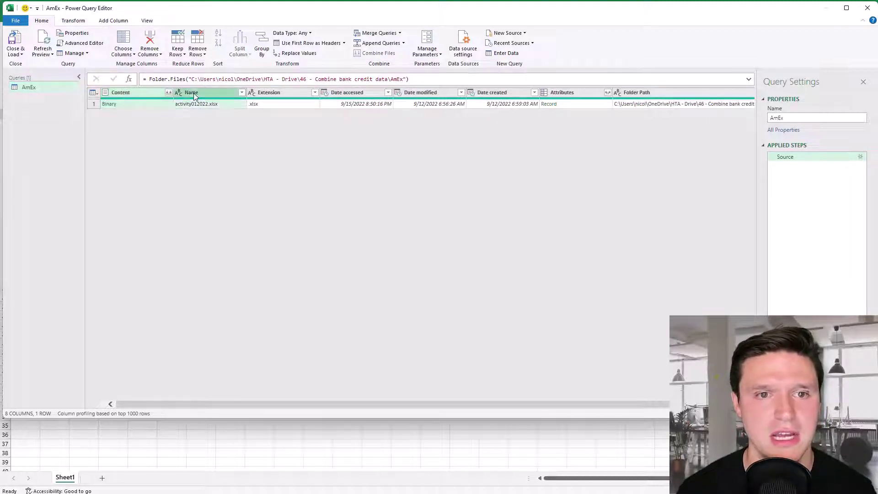
click(149, 52)
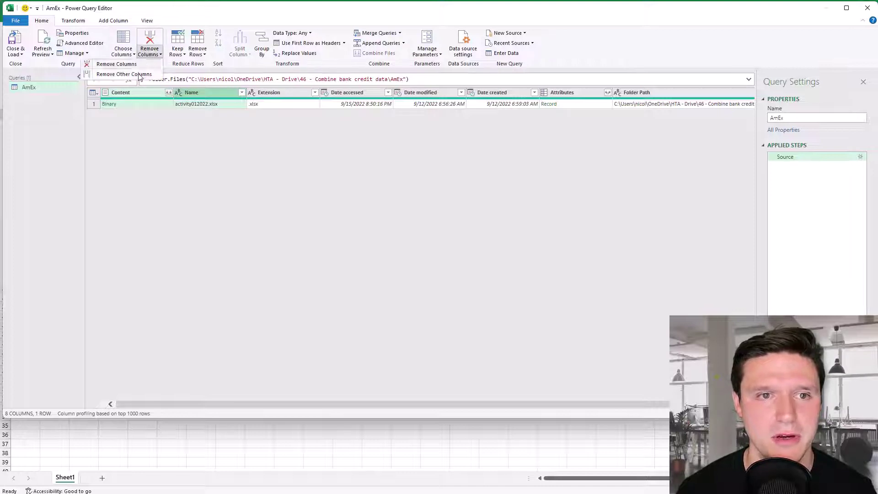
click(124, 75)
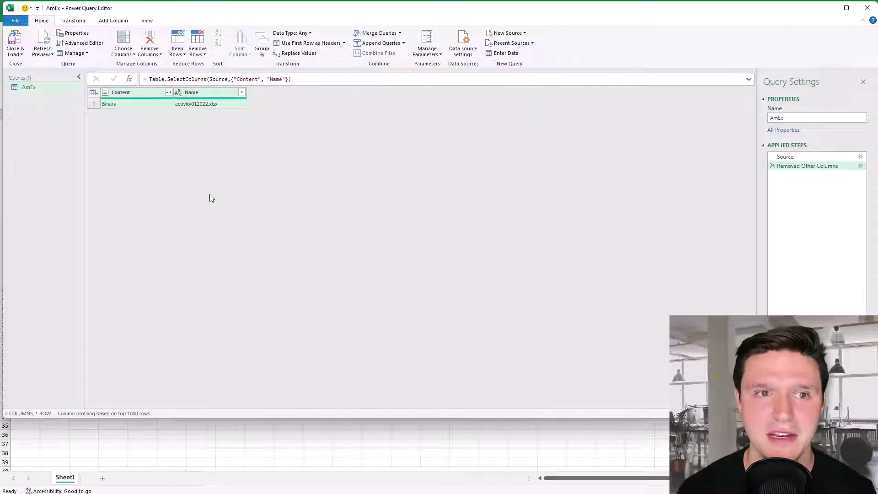
click(113, 22)
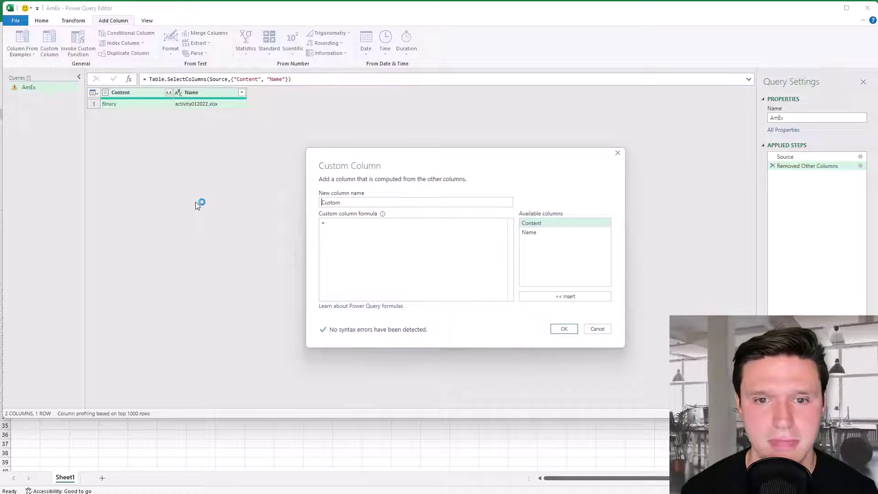
Step: Create a custom column named Import with the formula Excel.Workbook([Content])
text(Import)
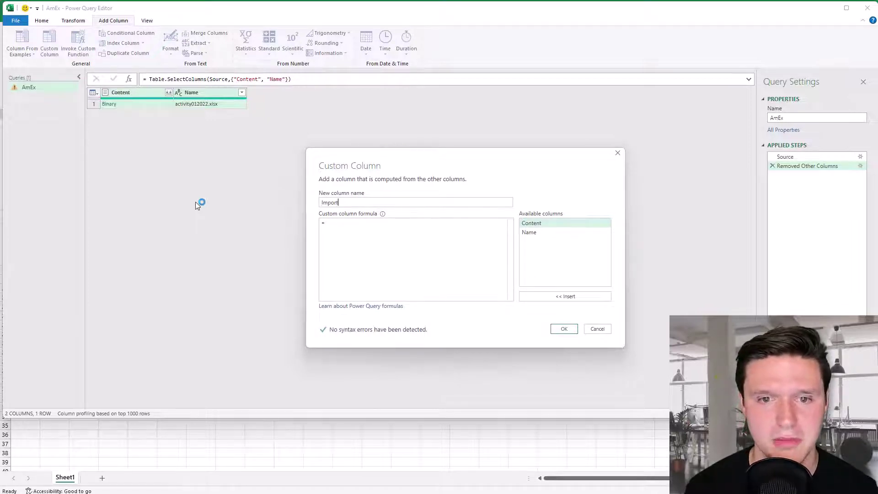
key(Tab)
text(excel.wo)
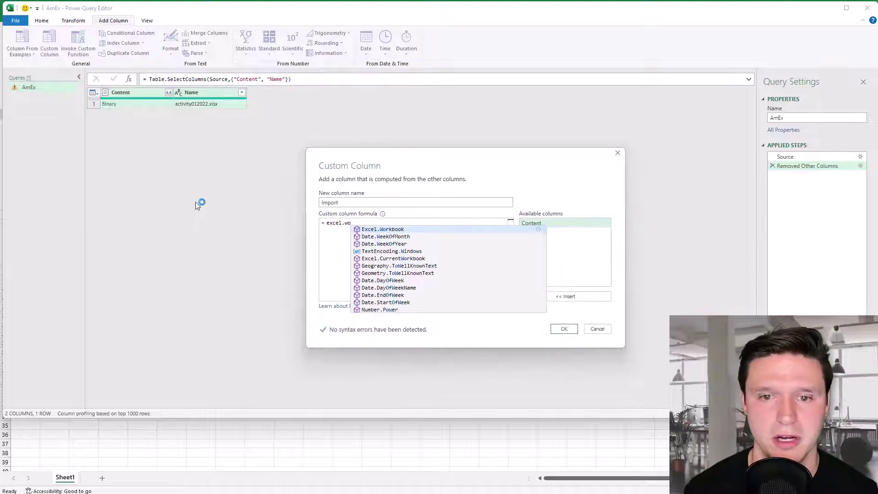
key(Tab)
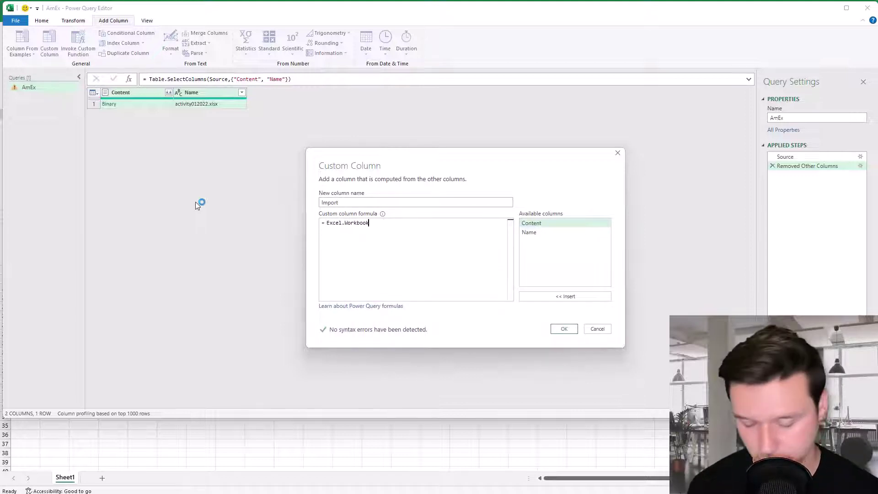
text(()
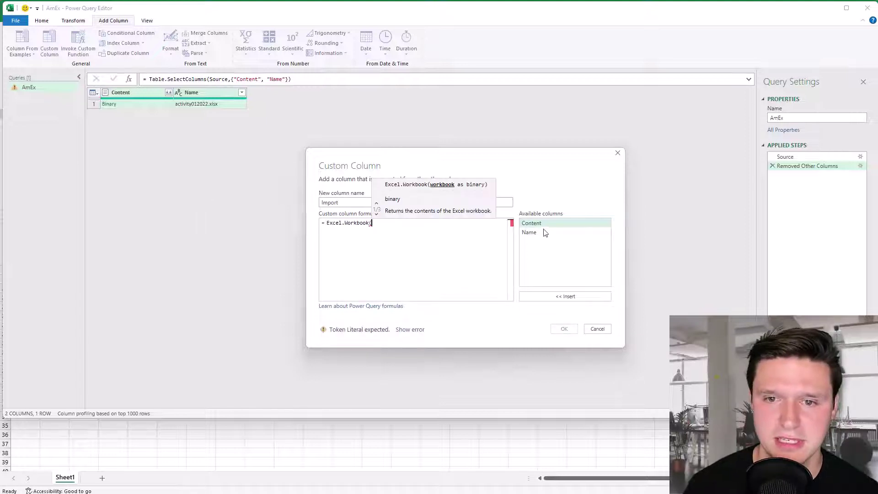
double_click(554, 224)
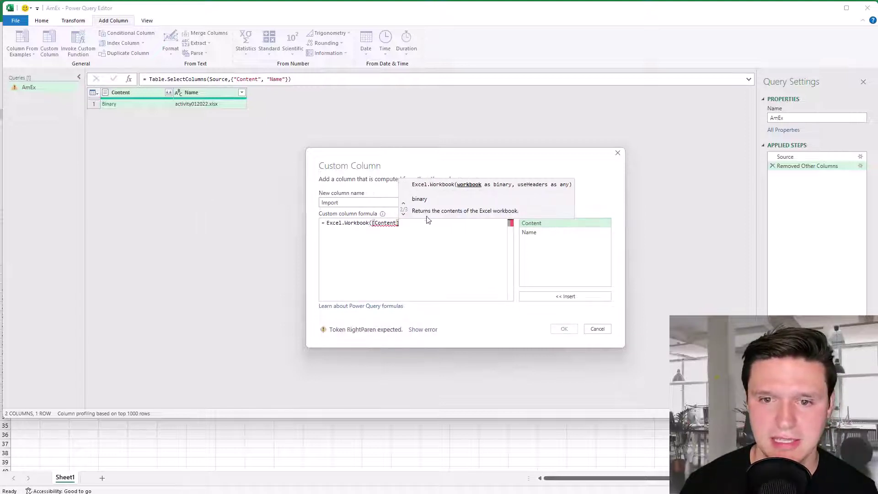
text())
click(569, 331)
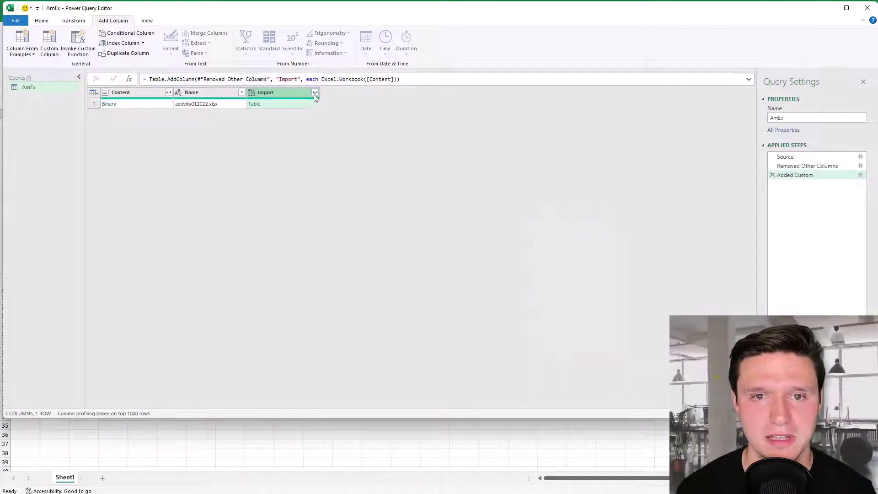
Step: Expand Import to only its Data field, then expand Import.Data into Column1–Column12
click(315, 92)
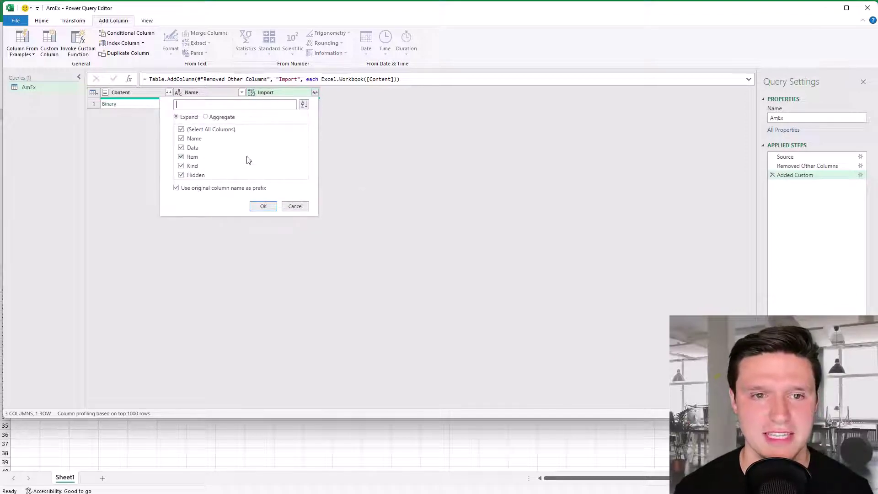
click(181, 130)
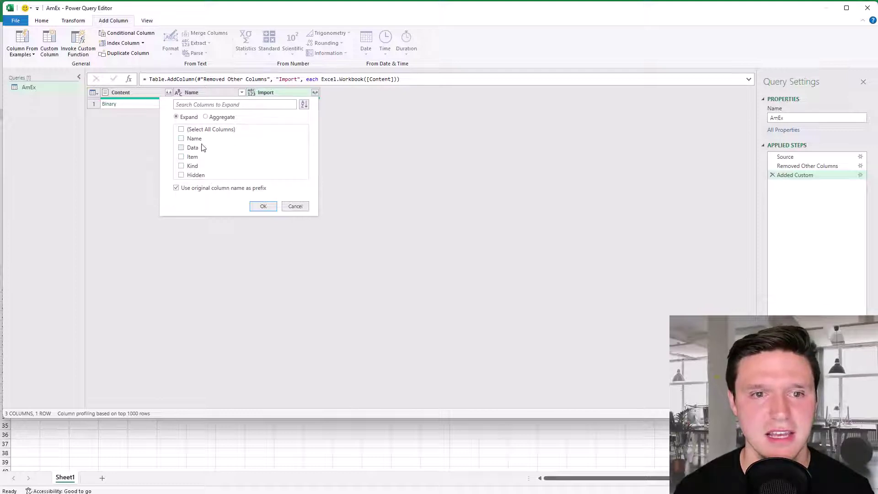
click(268, 206)
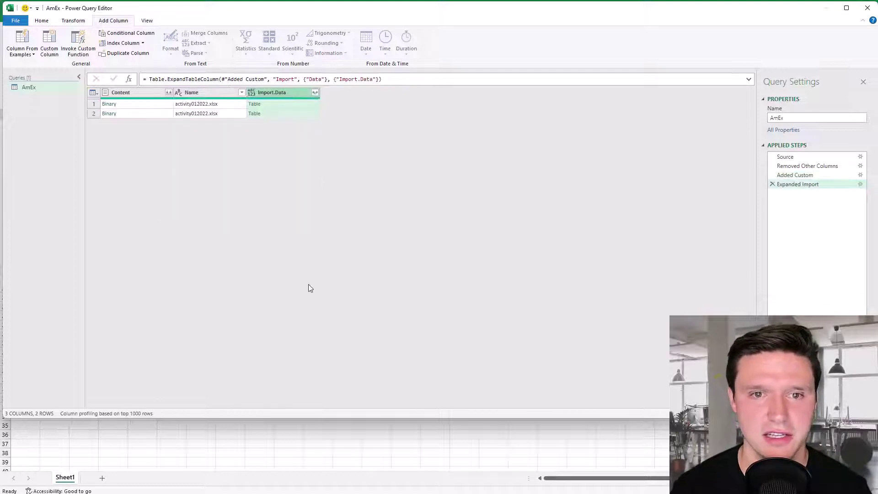
click(315, 93)
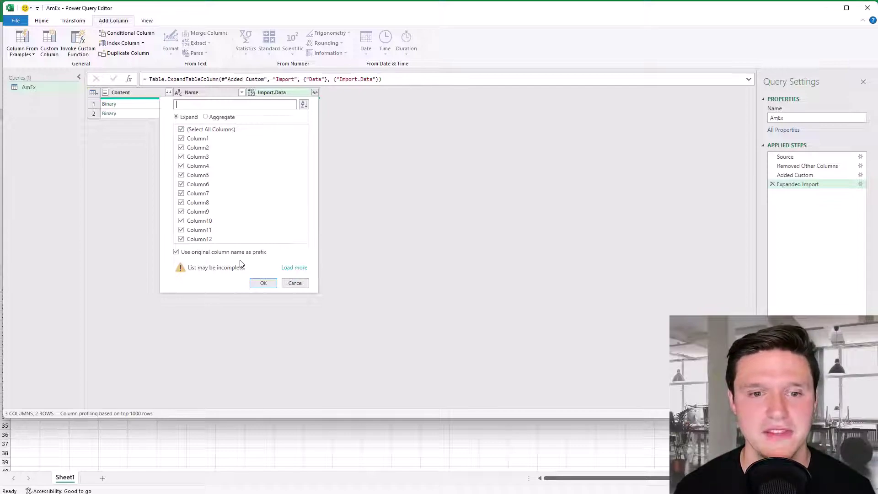
click(263, 283)
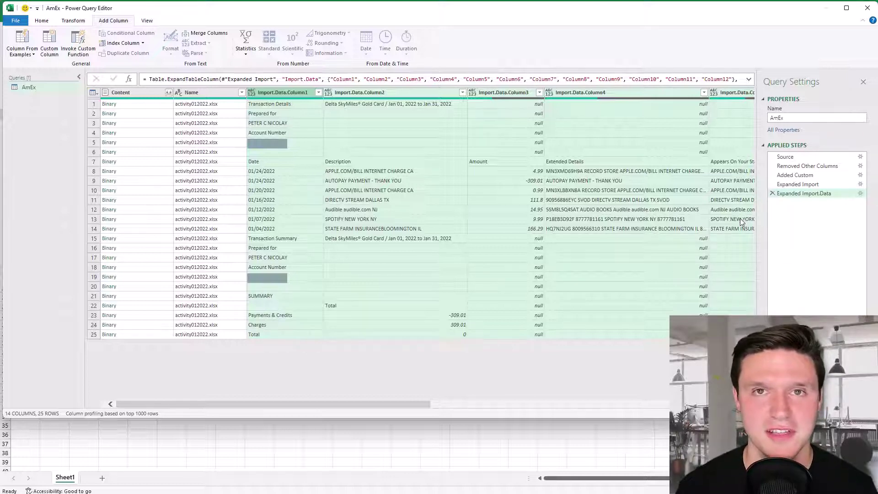
Step: Keep only Name, Import.Data.Column1, Column2, Column3 and Column11, removing all other columns
click(208, 93)
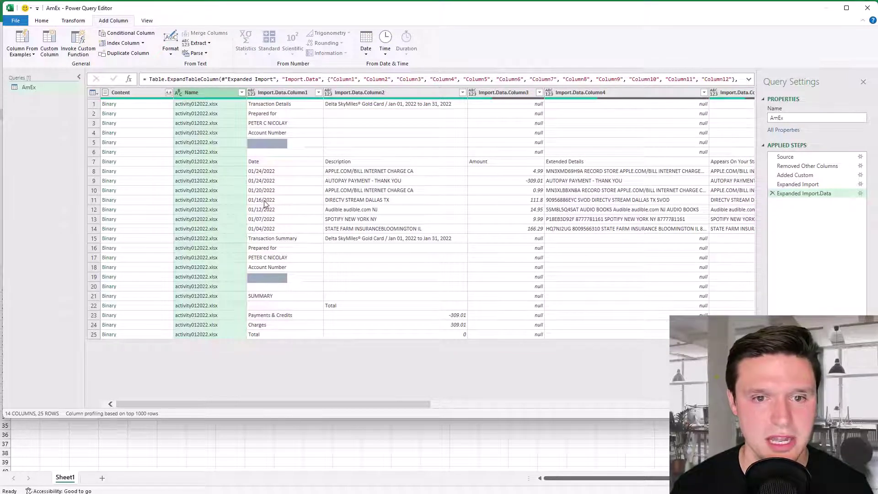
ctrl+click(279, 93)
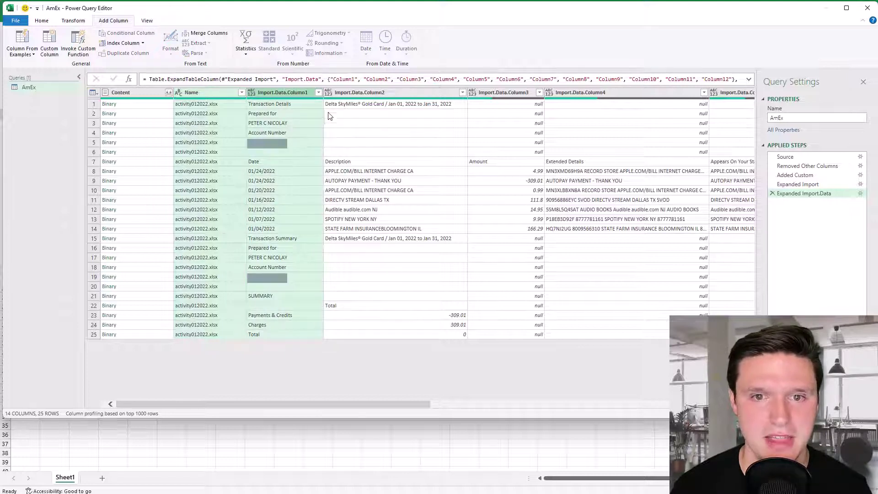
ctrl+click(365, 93)
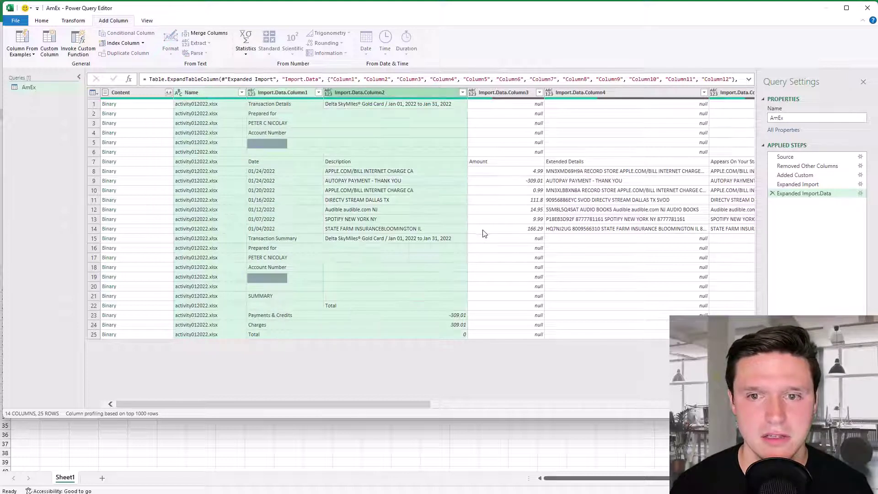
ctrl+click(497, 95)
drag(330, 404, 664, 380)
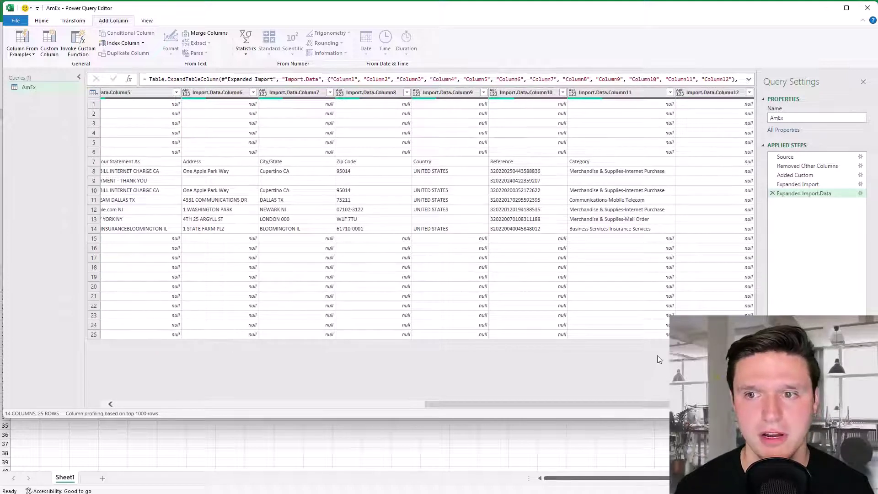
ctrl+click(608, 94)
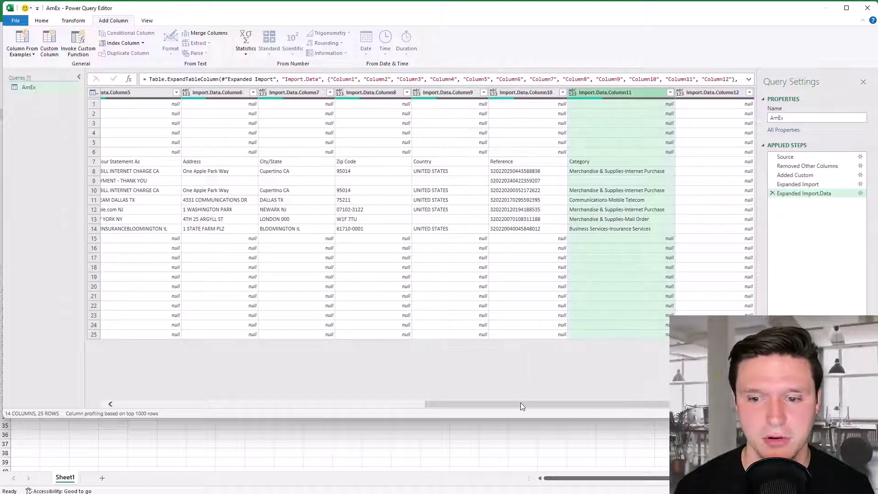
drag(520, 403, 189, 419)
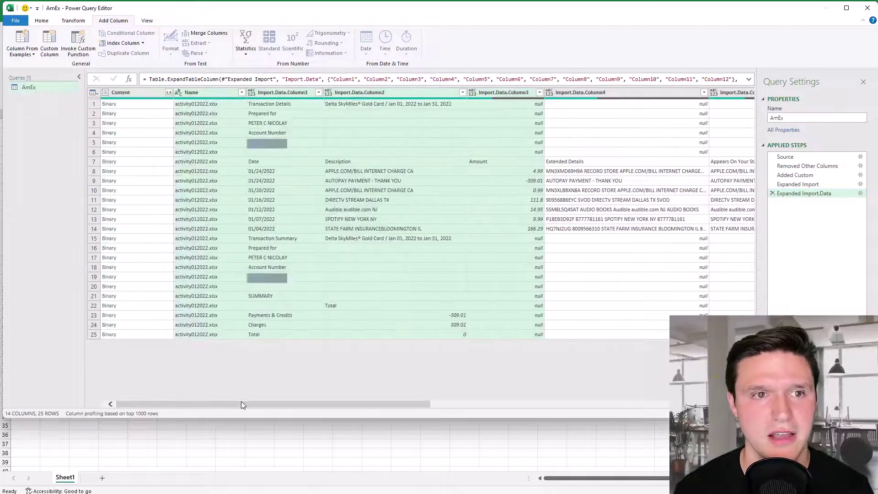
click(45, 22)
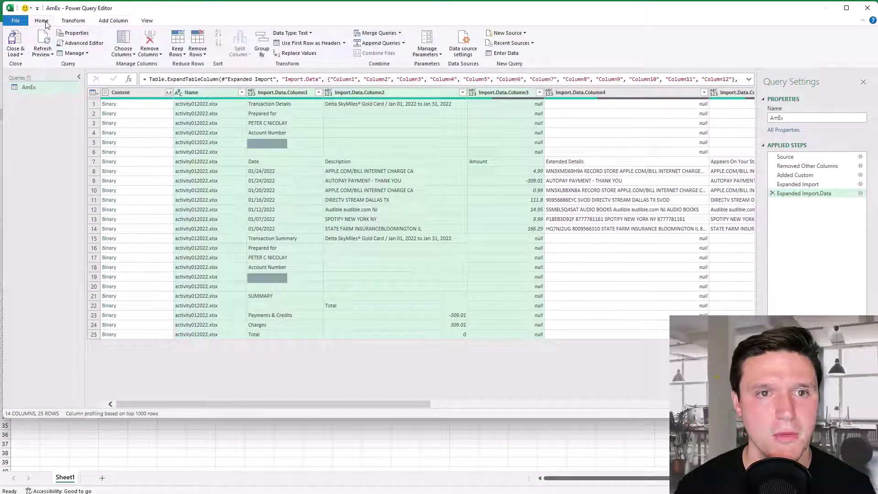
click(149, 52)
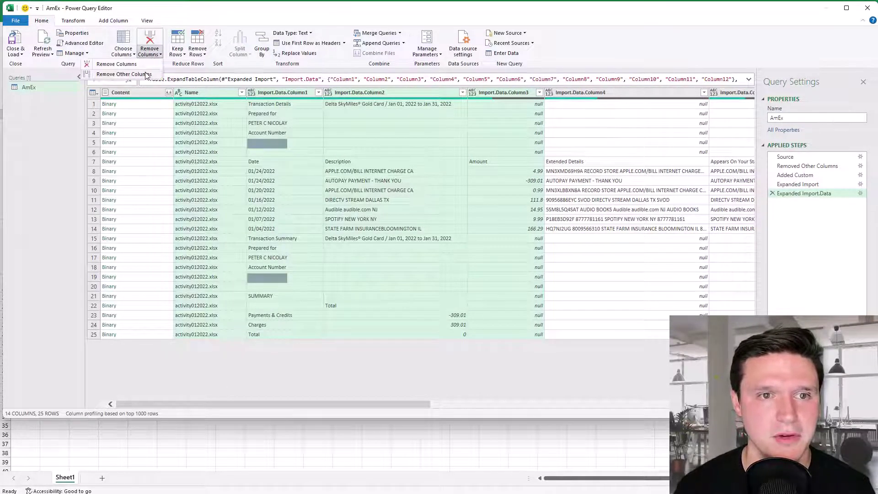
click(123, 74)
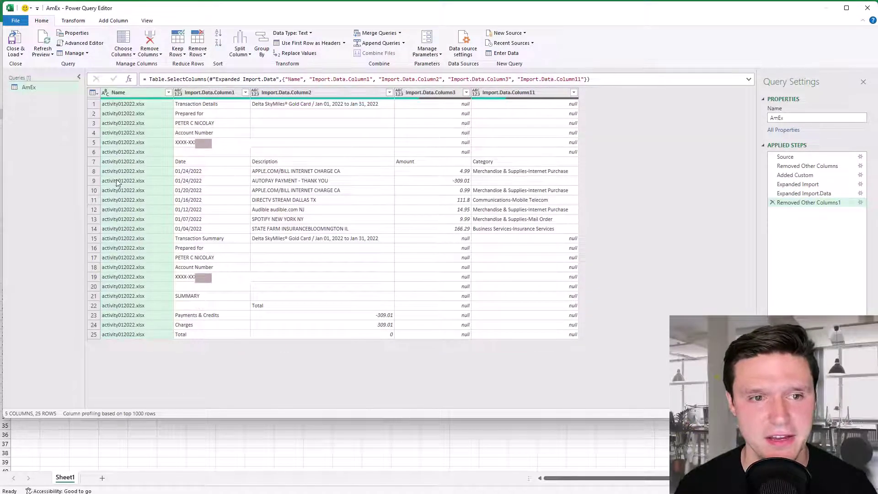
Step: Inspect row 7, which holds the Date, Description and Amount header labels
click(119, 165)
click(205, 165)
click(271, 171)
click(270, 163)
click(431, 165)
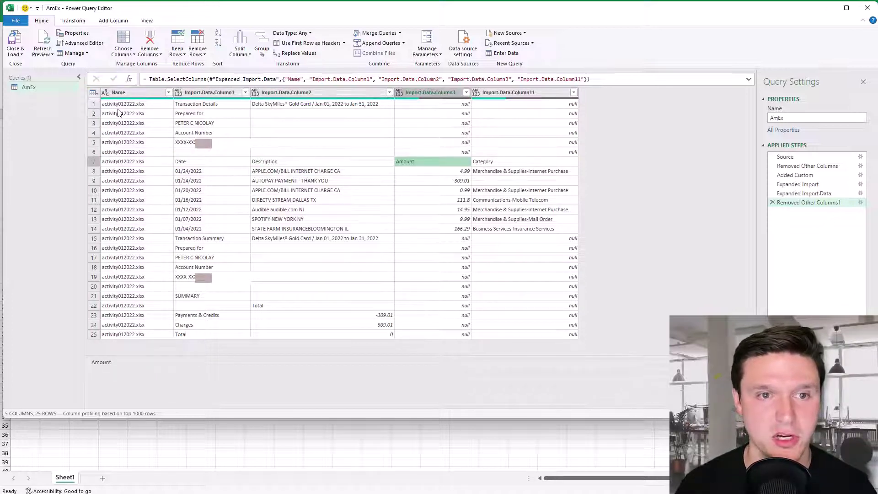
Step: Remove the top 6 rows so the Date, Description, Amount, Category row leads
click(197, 54)
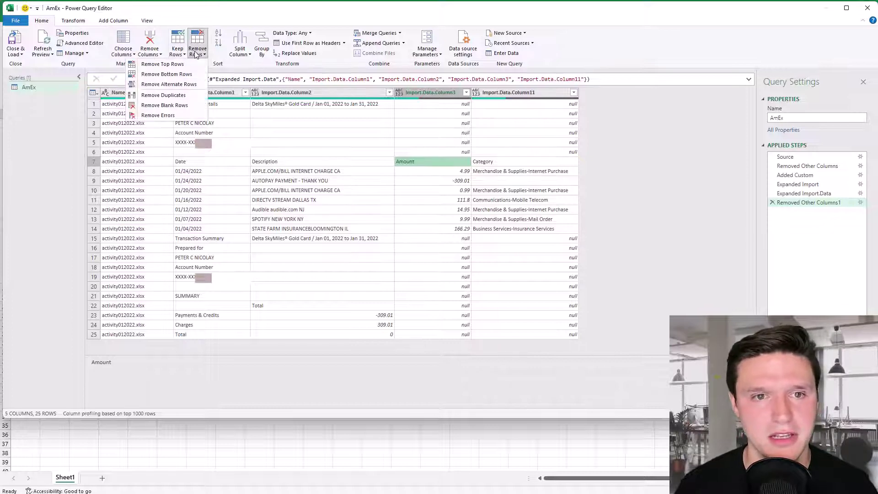
click(163, 64)
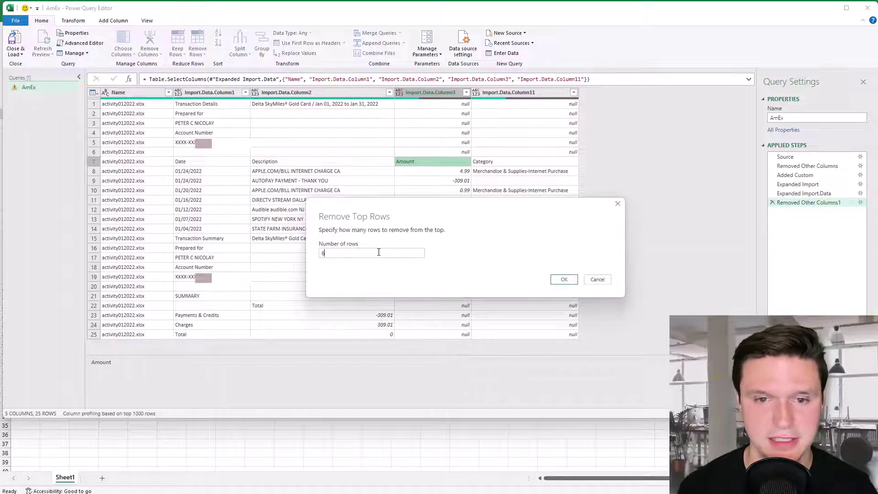
click(564, 279)
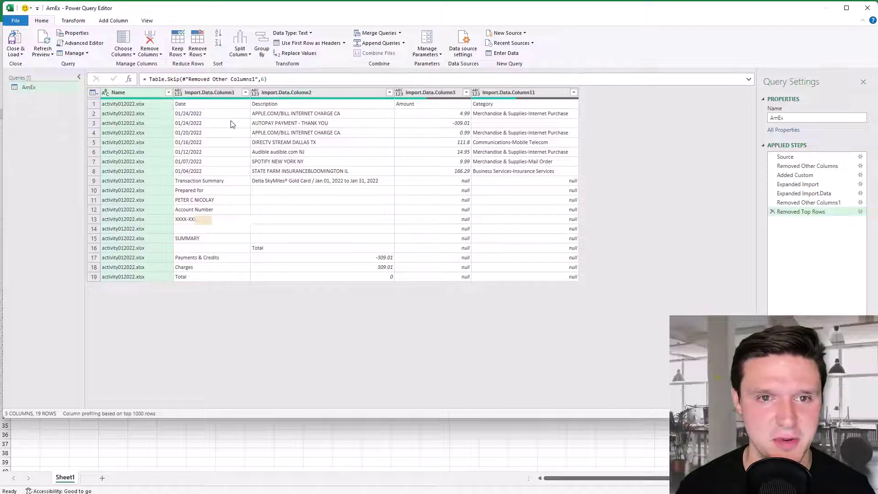
Step: Promote the first row to headers and rename the activity012022.xlsx column to Type
click(320, 43)
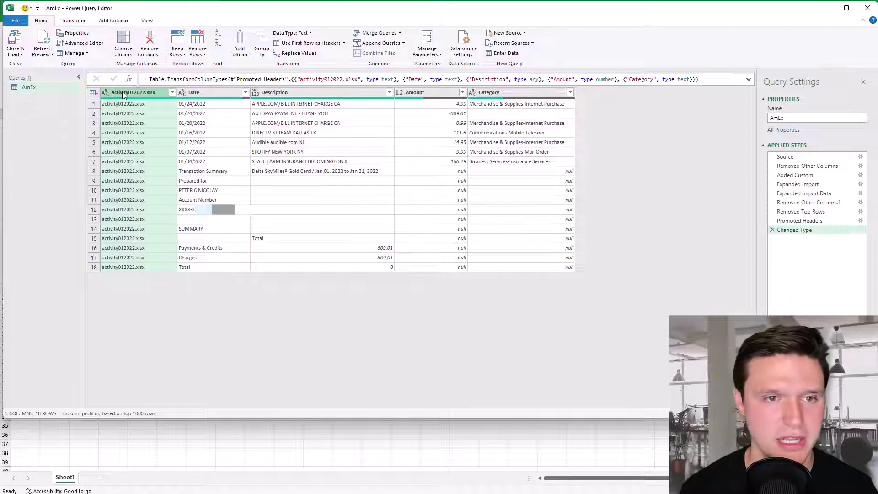
double_click(140, 91)
text(Type)
key(Return)
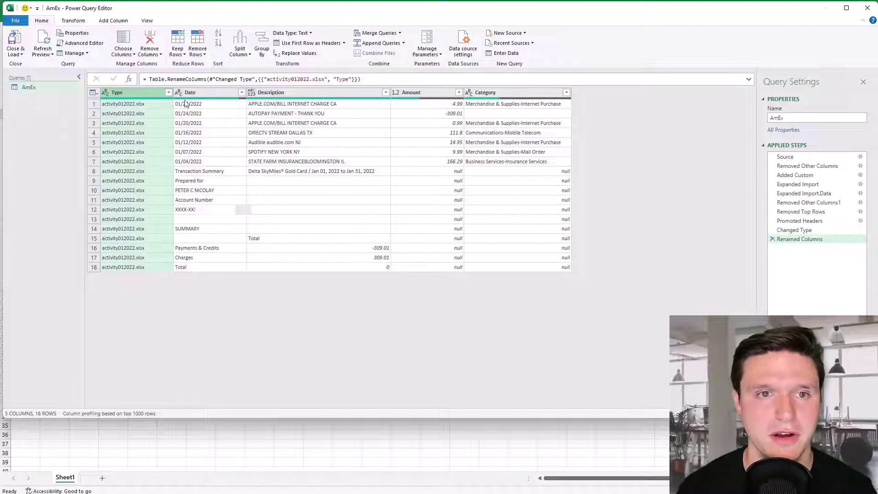
Step: Remove the bottom 11 summary rows from the AmEx data
click(198, 54)
click(183, 74)
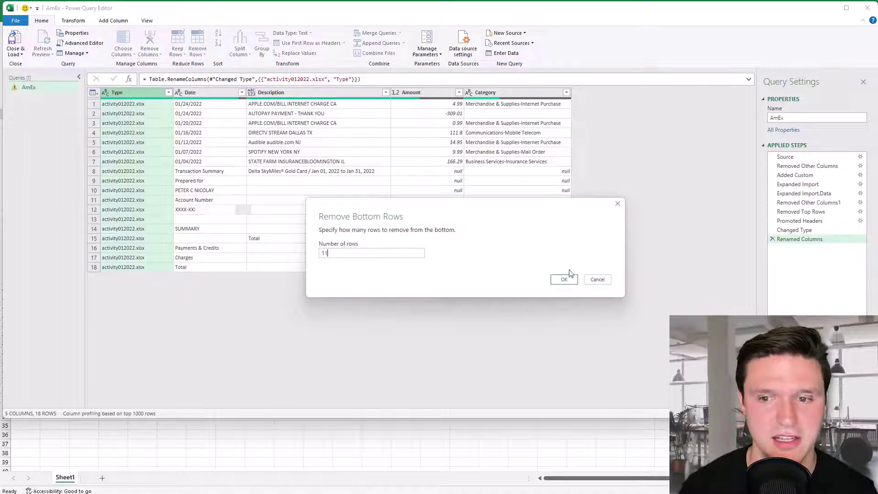
click(565, 278)
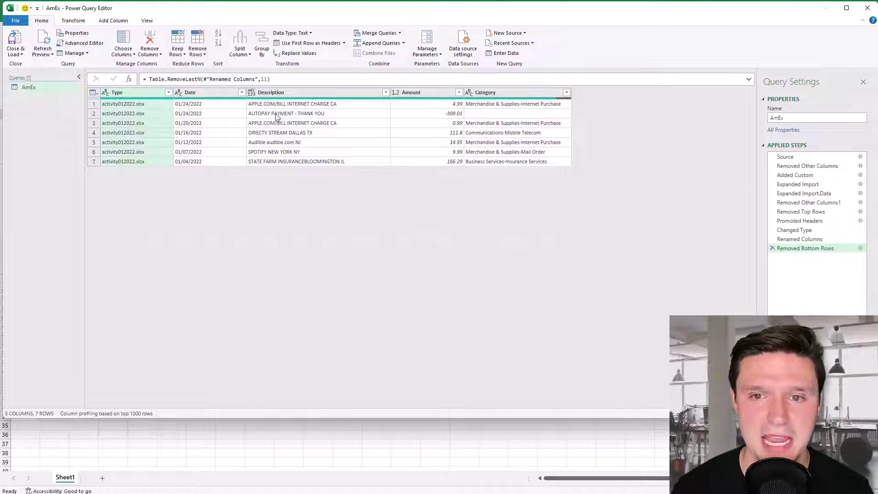
Step: Filter the Description column to exclude AUTOPAY PAYMENT - THANK YOU
click(386, 92)
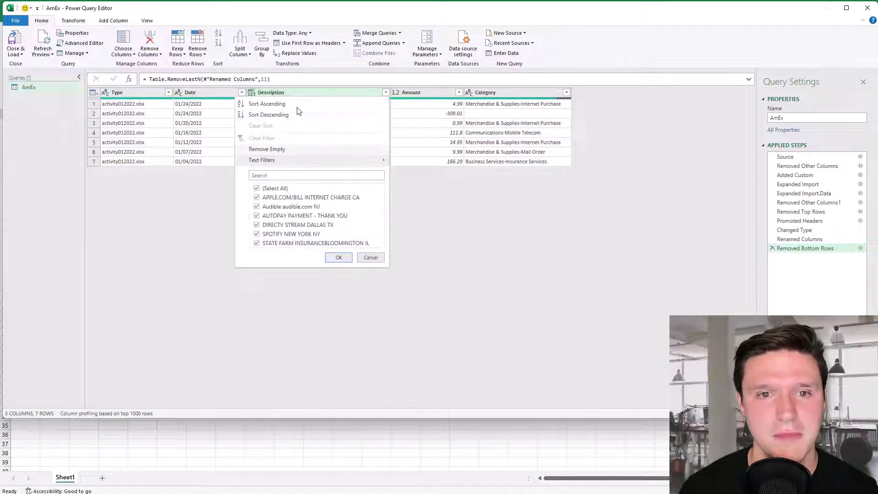
click(291, 216)
click(339, 257)
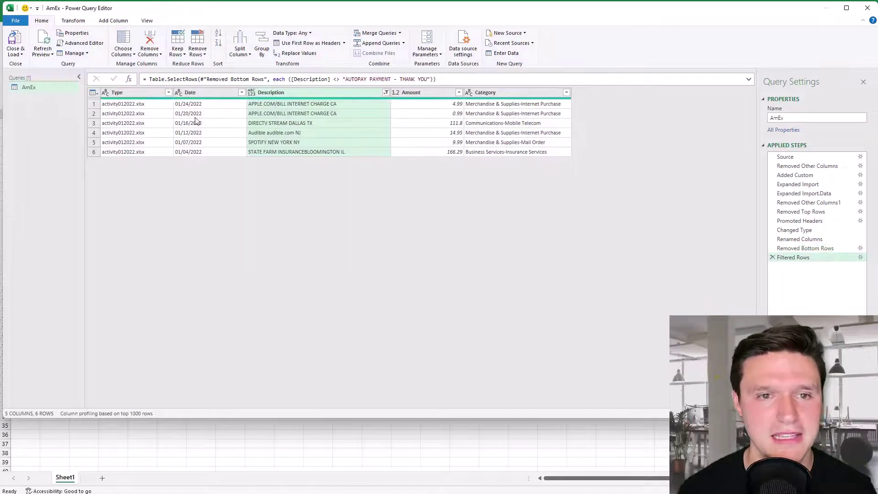
Step: Type the AmEx Date column as Date and replace the Type values with AmEx012022
click(180, 93)
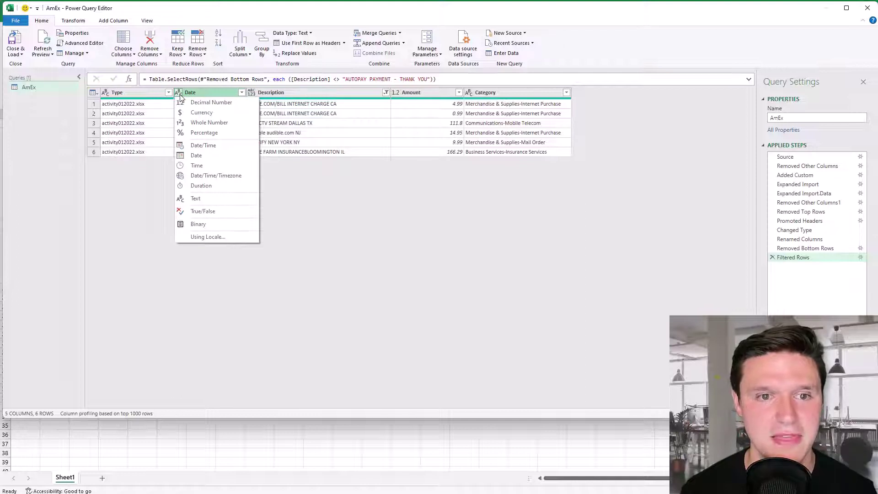
click(197, 155)
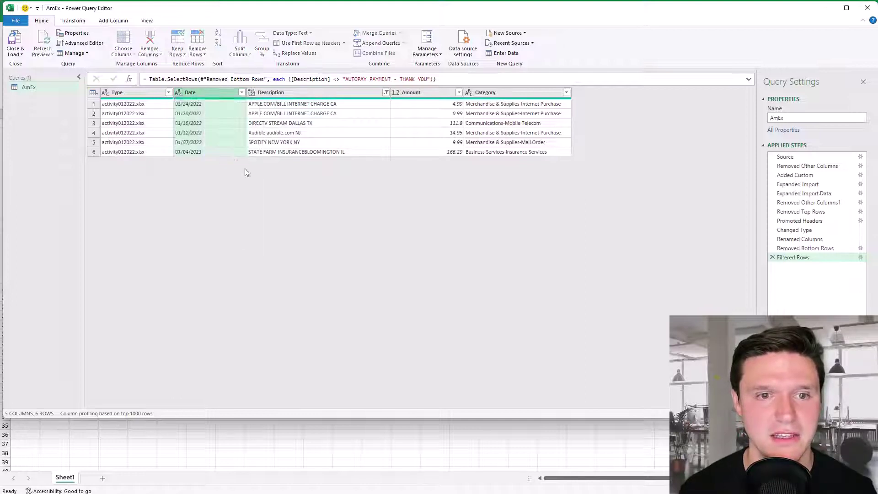
click(276, 223)
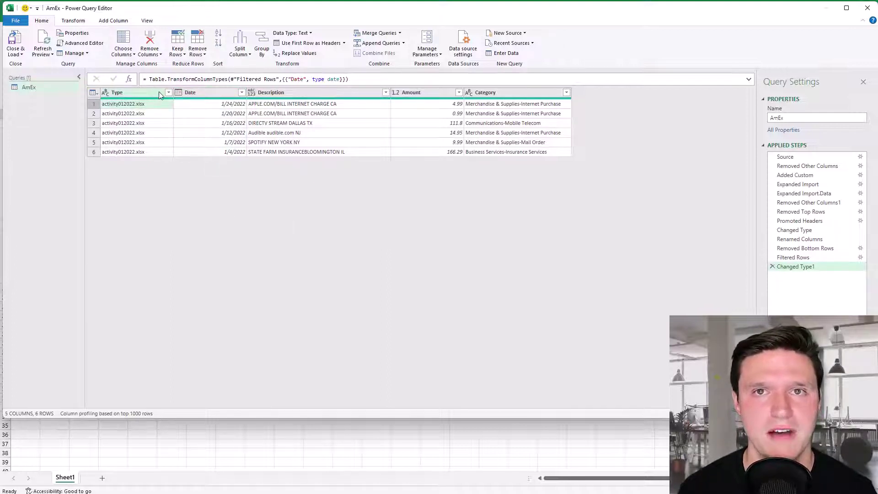
right_click(147, 106)
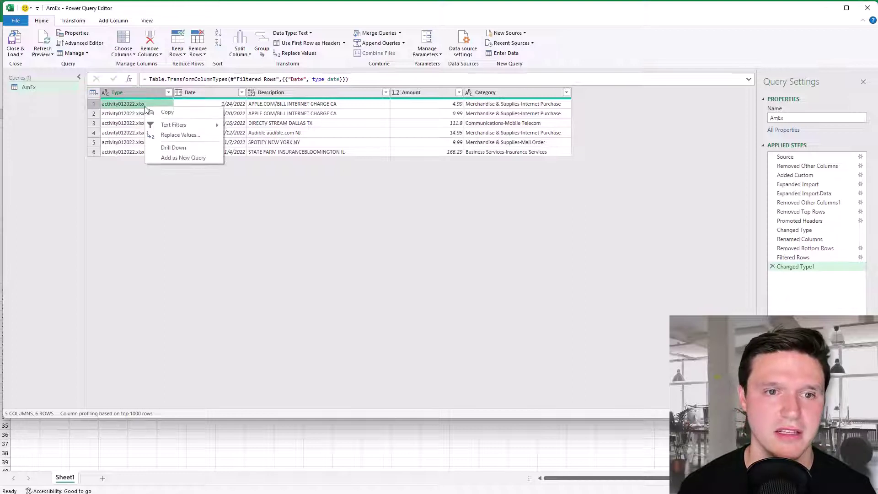
click(177, 135)
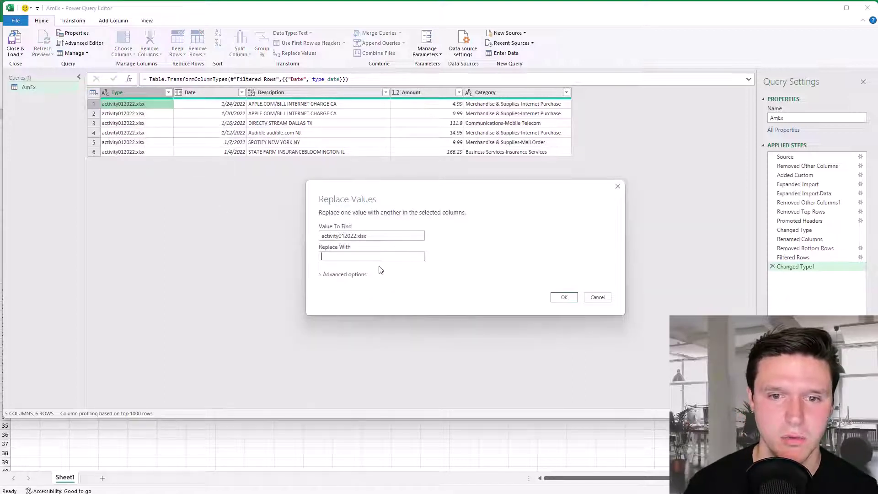
text(AmEx012022)
click(559, 297)
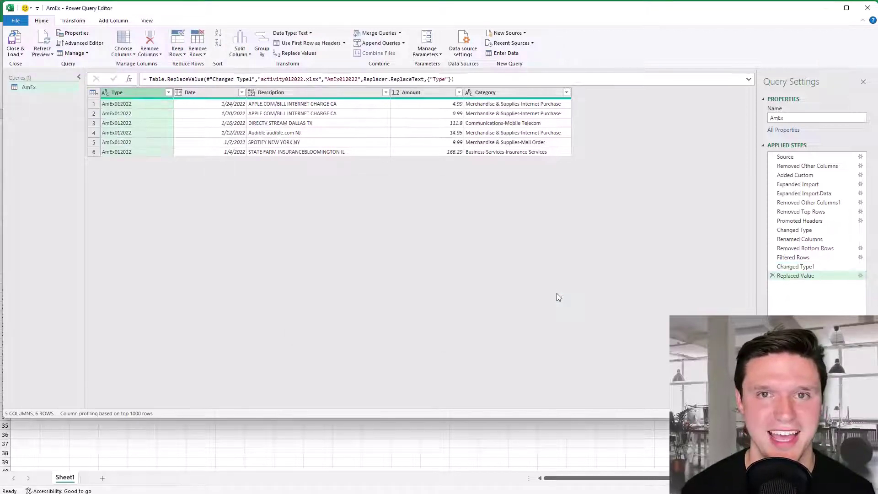
Step: Load the AmEx query as a table, then start a From Folder import of the Chase folder
click(15, 42)
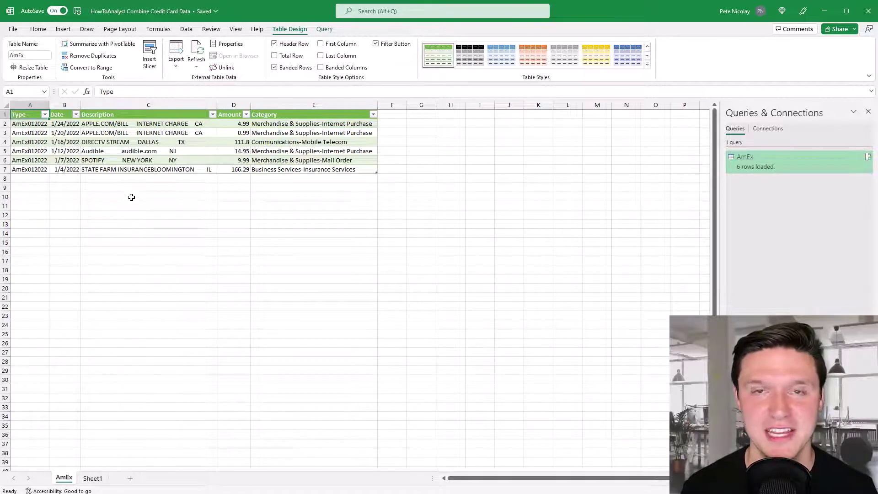
click(186, 29)
click(19, 64)
mouse_move(50, 83)
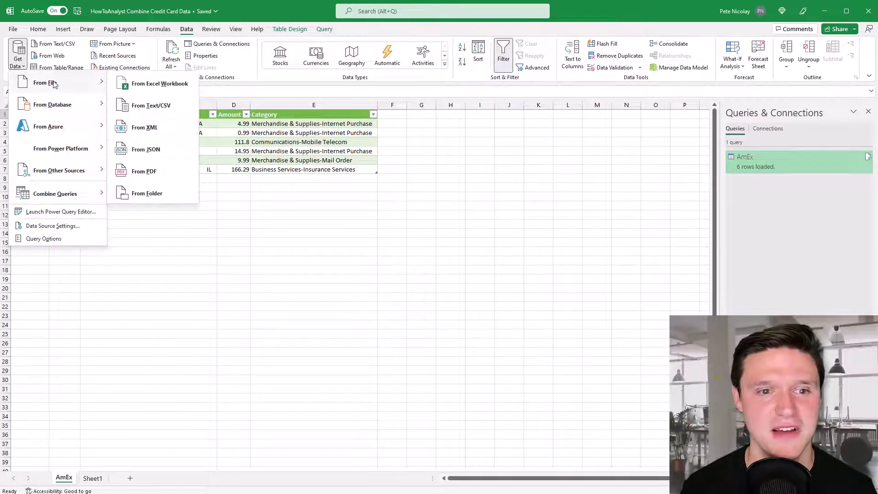
click(170, 193)
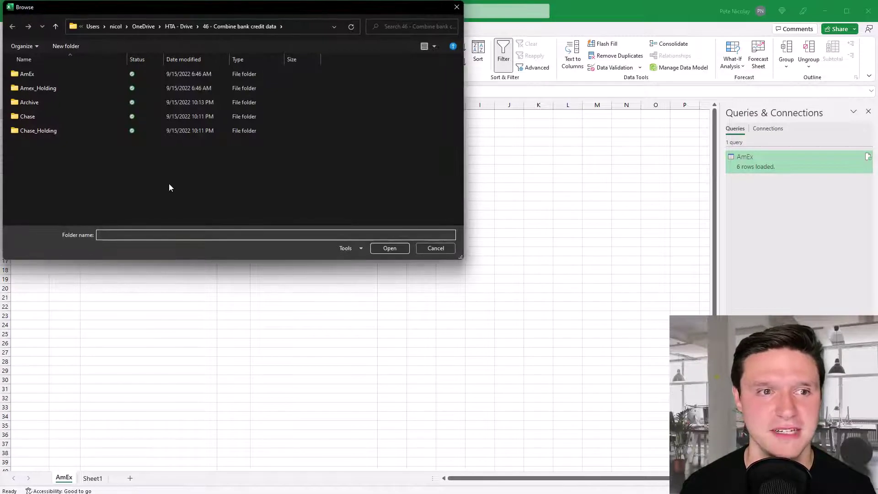
click(70, 115)
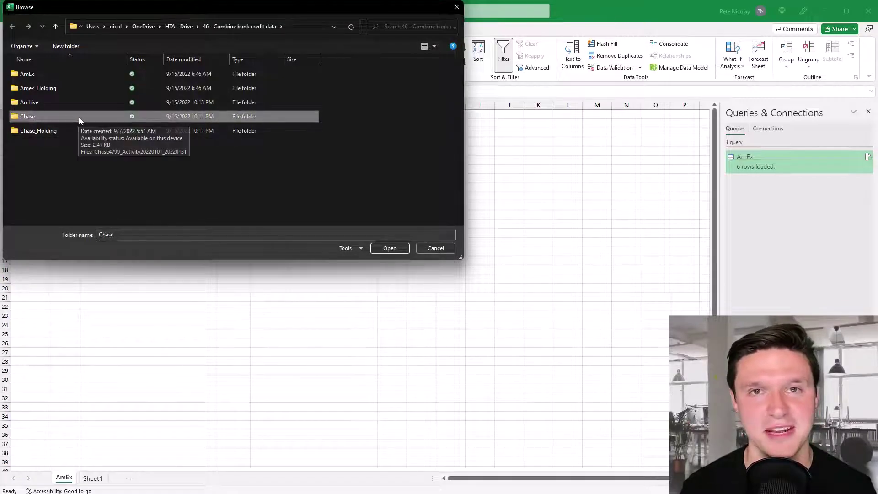
click(390, 248)
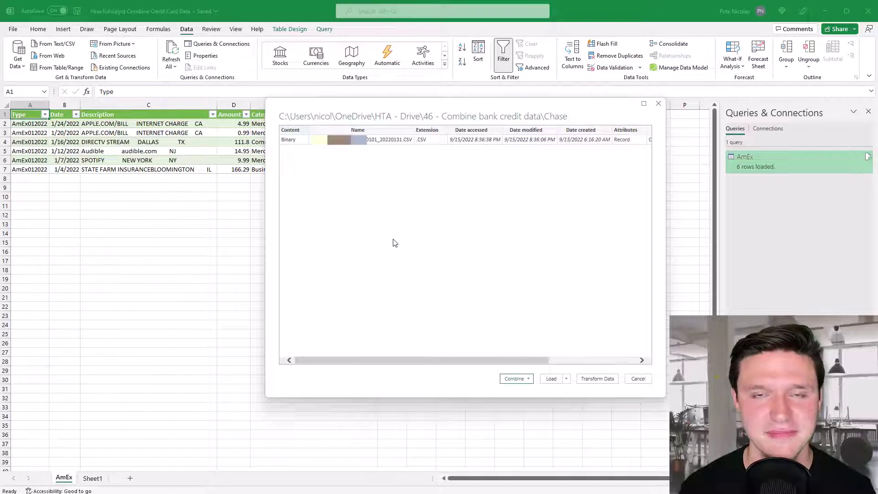
Step: Open the Chase folder files for transforming and keep only the Content and Name columns
click(589, 379)
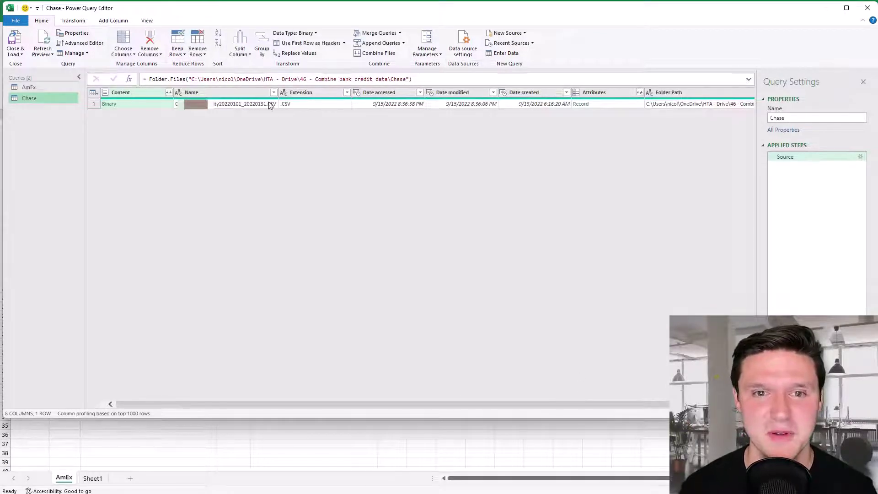
click(121, 93)
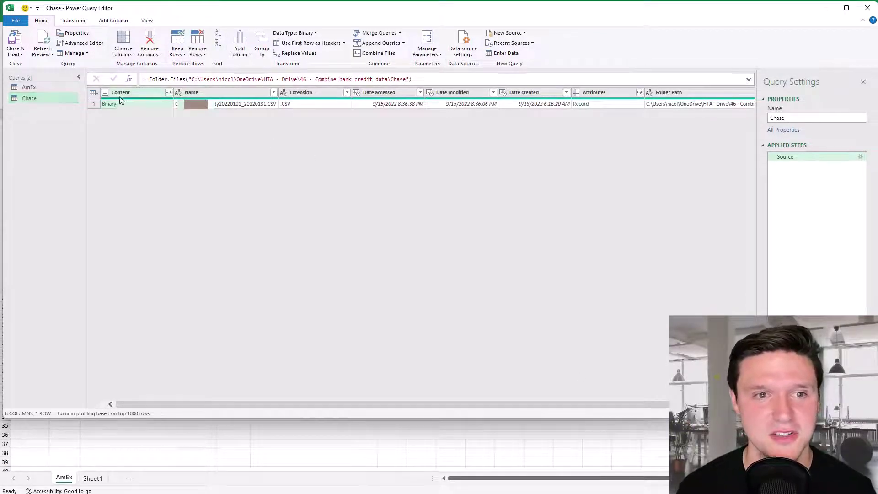
ctrl+click(215, 93)
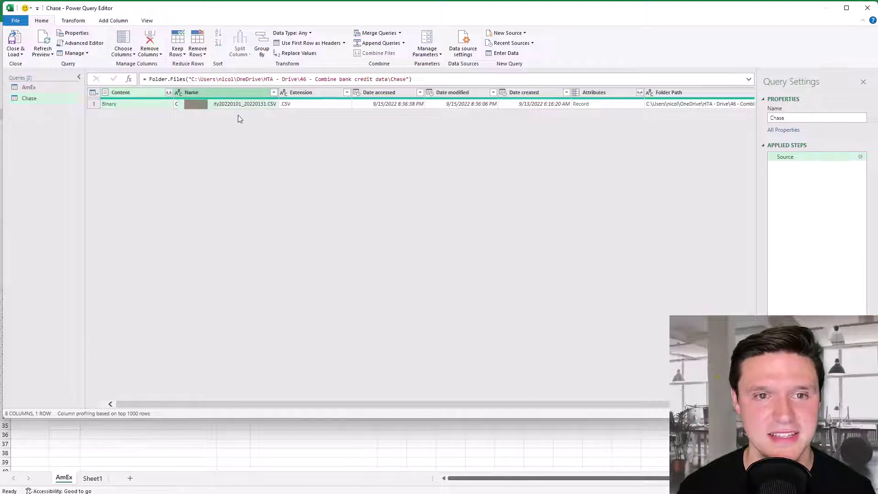
click(153, 55)
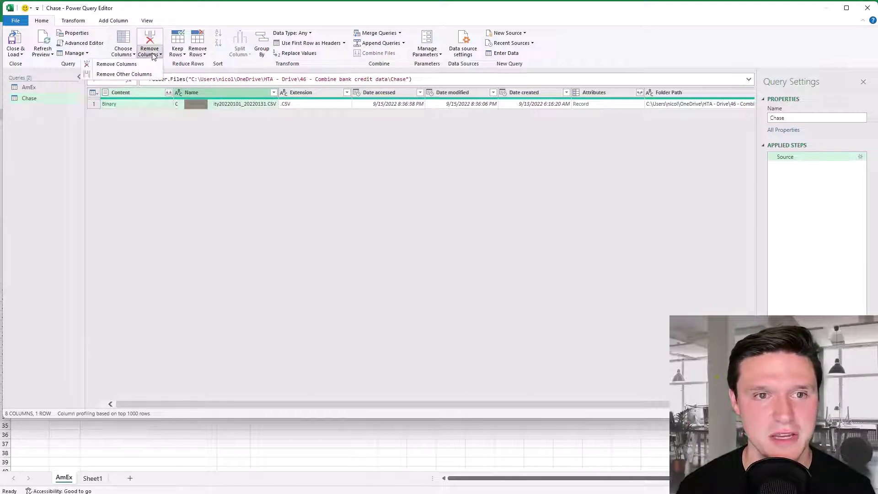
click(123, 74)
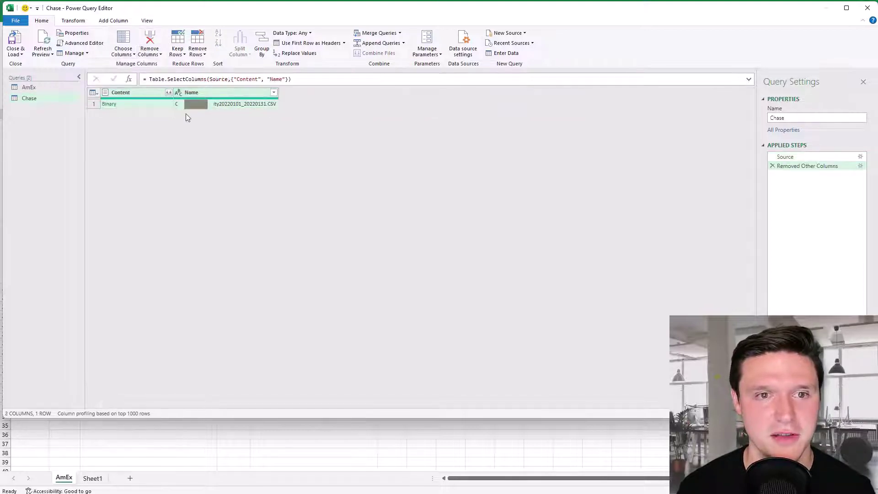
click(102, 23)
Step: Add a custom column named Import with the formula Csv.Document([Content])
click(59, 53)
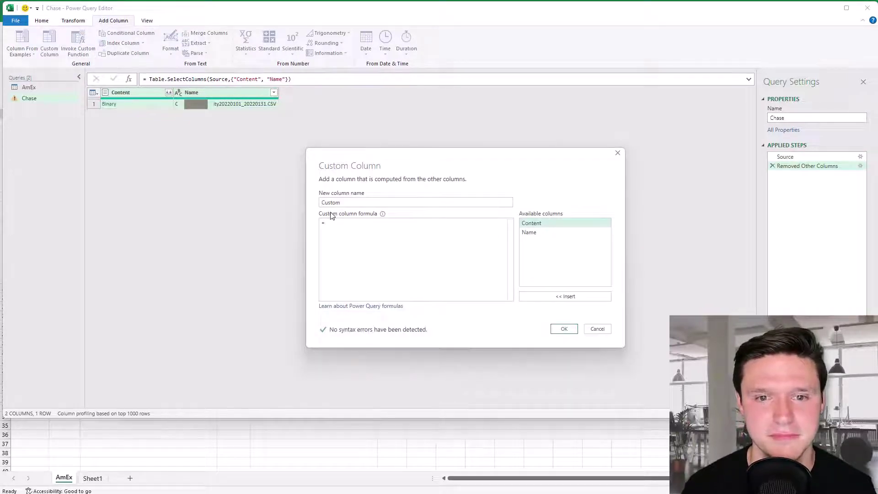
text(Import)
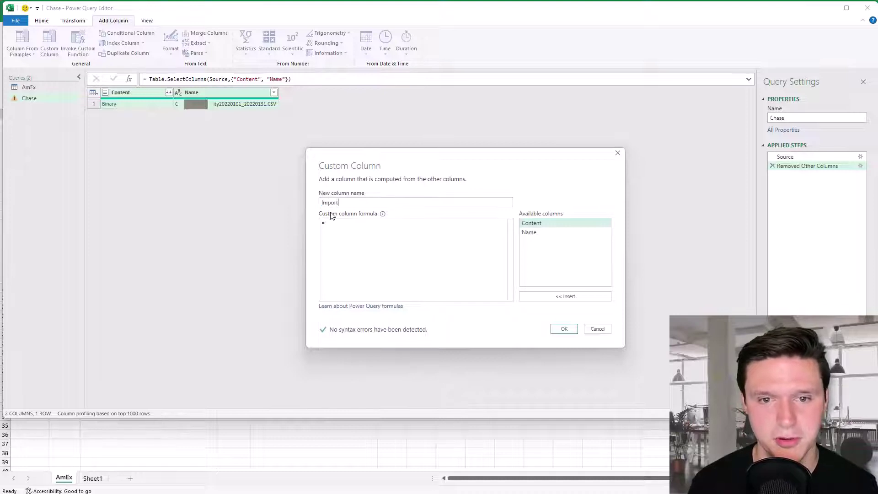
key(Tab)
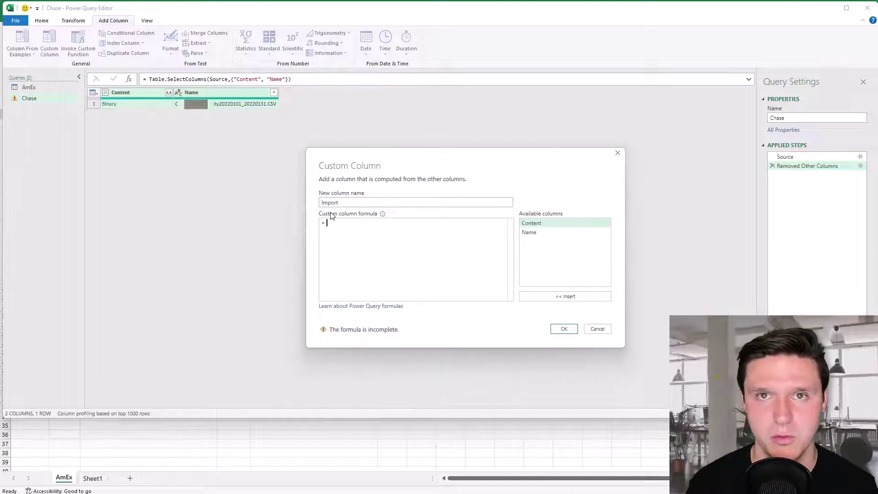
text(cs)
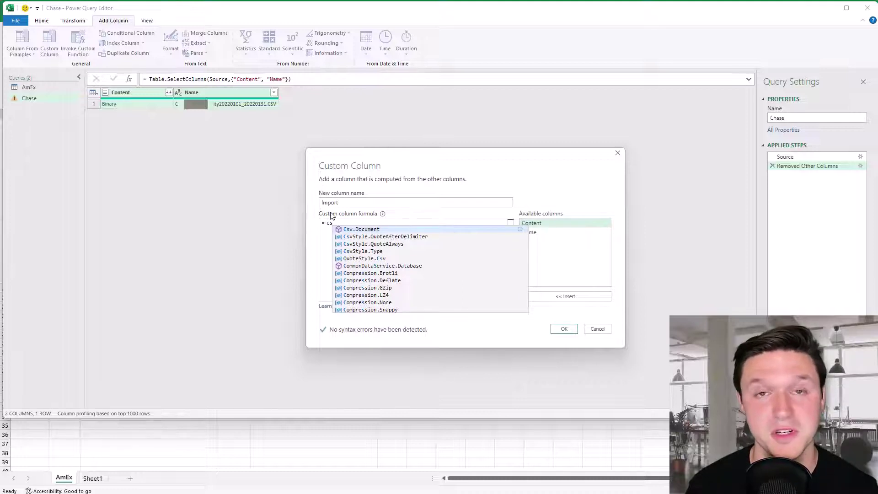
key(Tab)
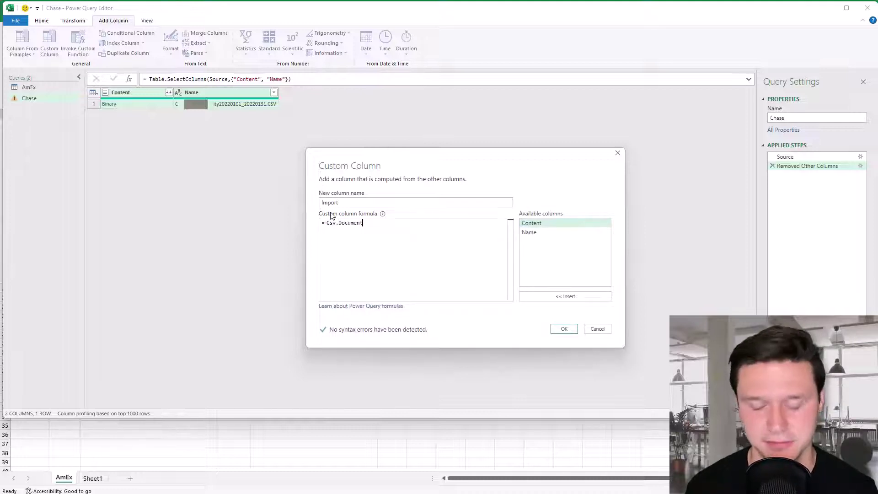
text(()
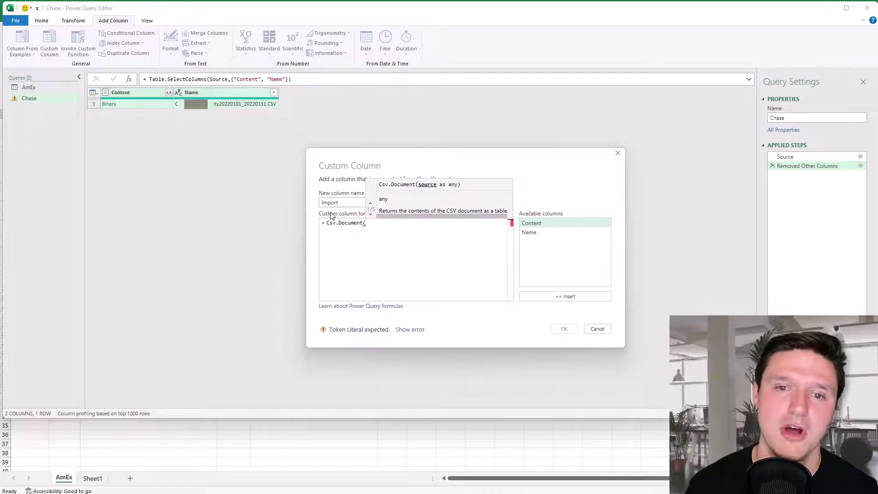
double_click(534, 224)
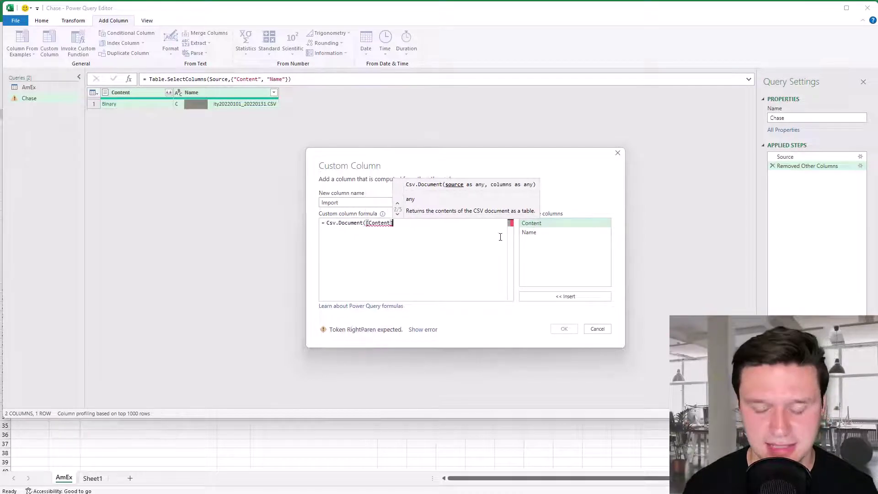
text())
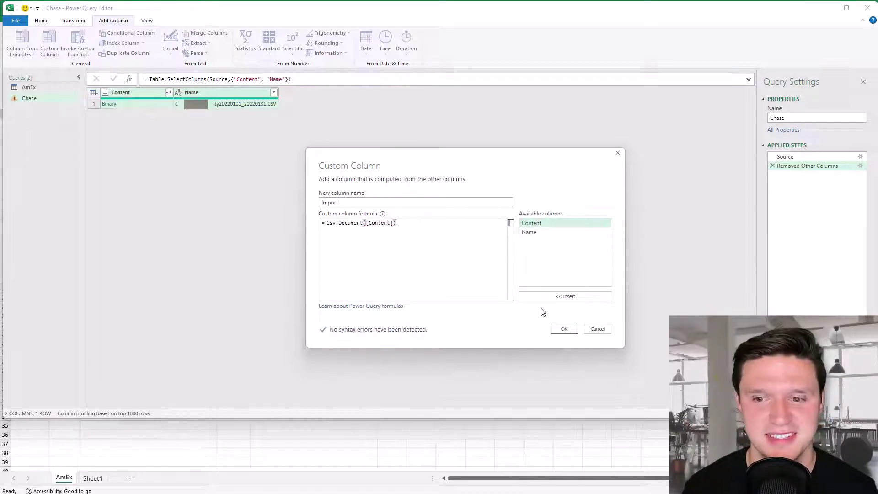
click(562, 329)
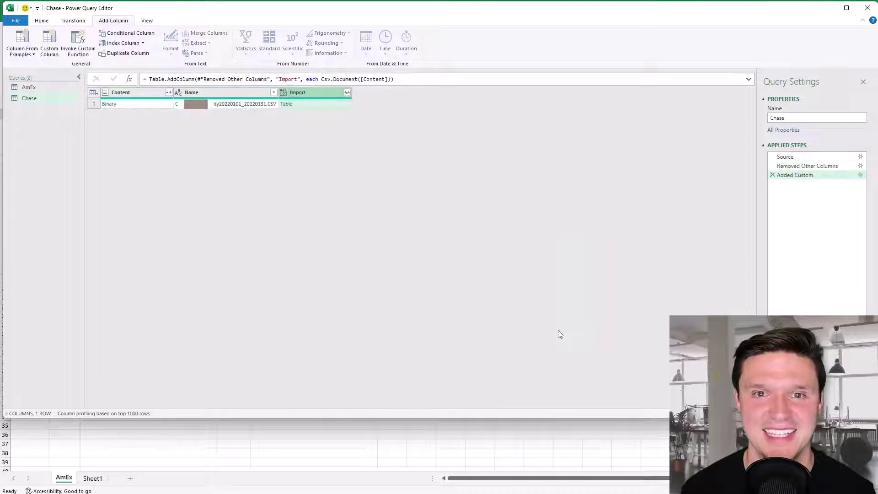
Step: Expand the Import column's CSV fields, then select Name plus the post date, description, category and amount columns
click(346, 92)
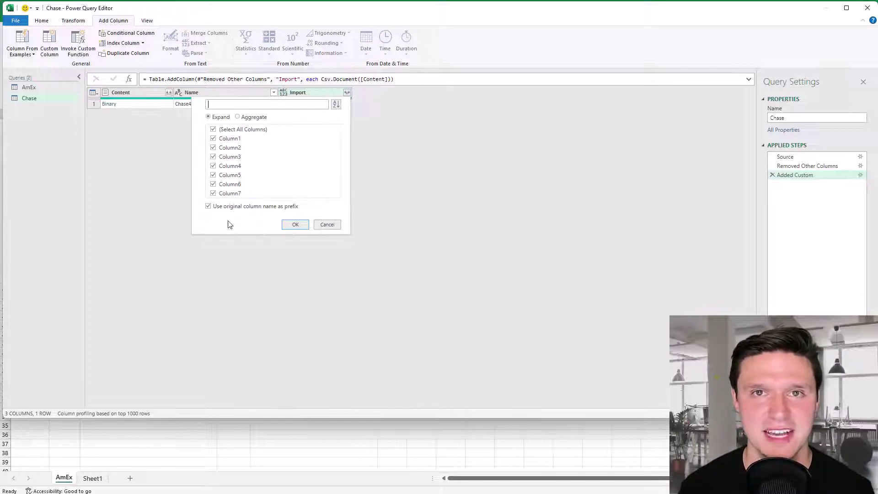
click(286, 224)
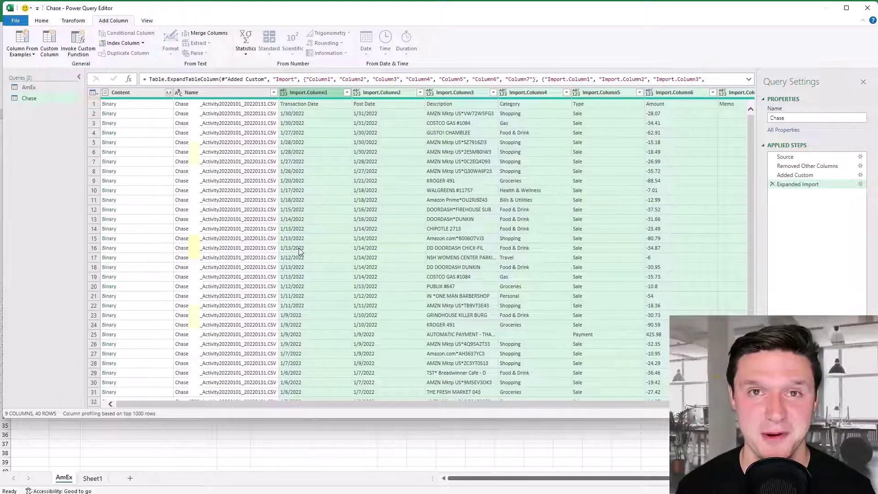
click(221, 94)
scroll(221, 94, down, 3)
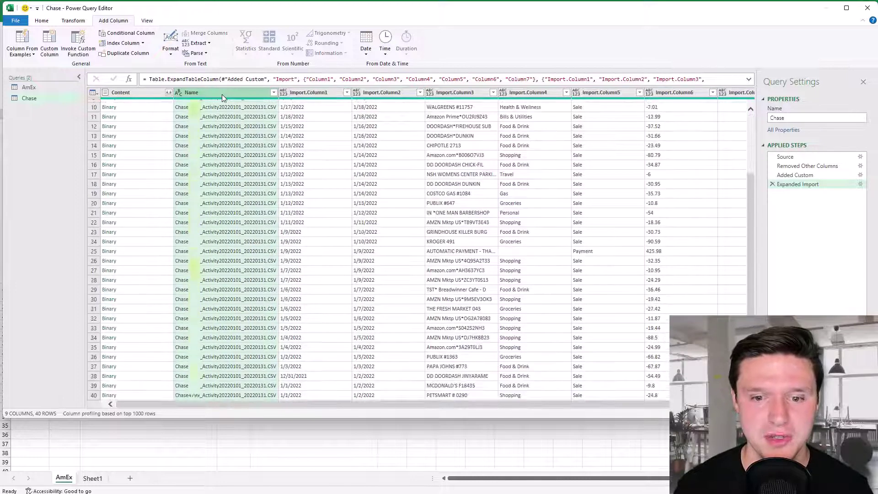
scroll(221, 95, up, 3)
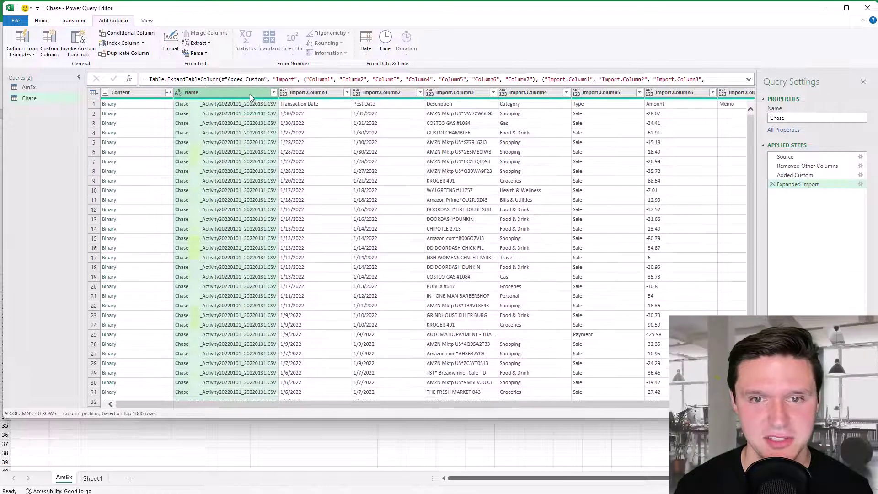
click(376, 91)
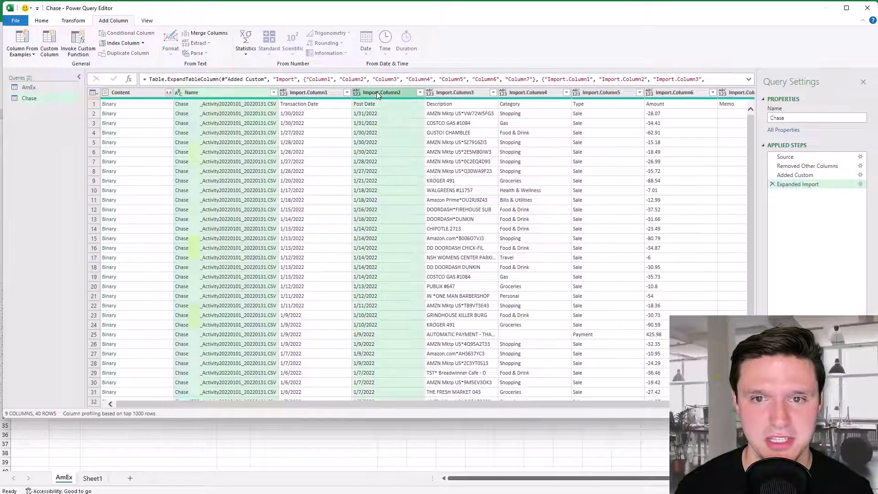
ctrl+click(457, 92)
ctrl+click(525, 93)
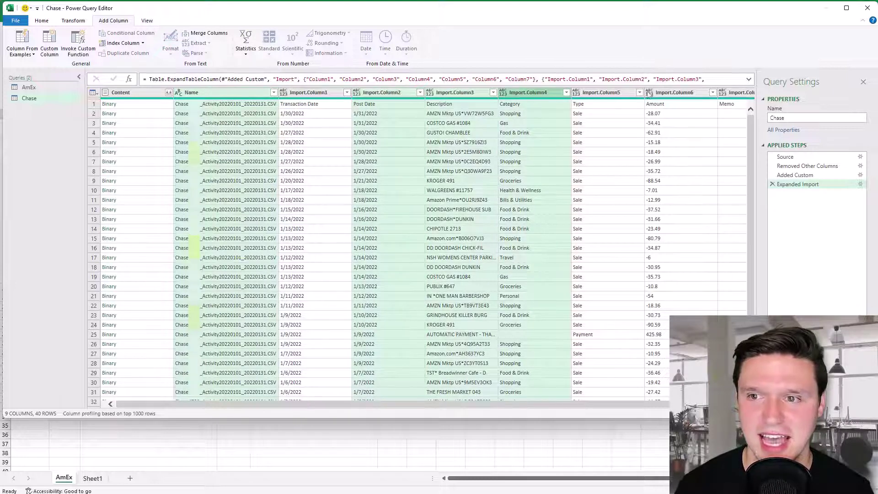
ctrl+click(685, 94)
drag(518, 404, 552, 393)
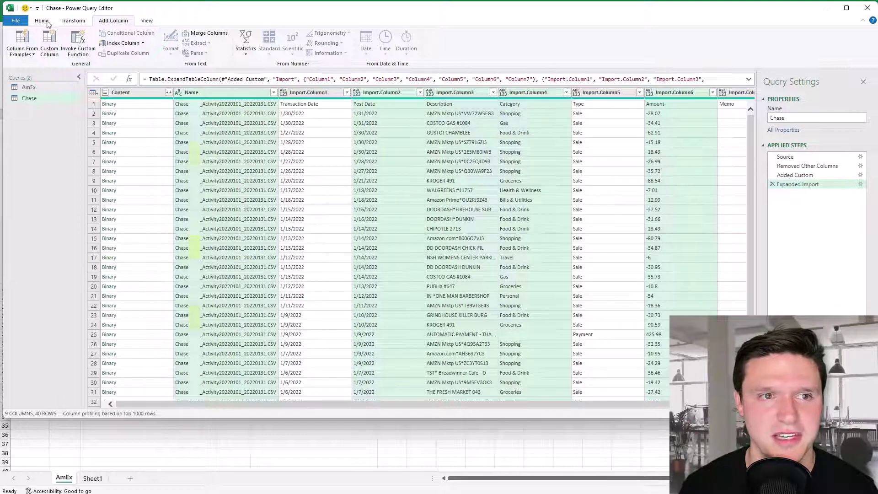
Step: Keep only the five selected columns and promote the first row to headers
click(41, 21)
click(149, 51)
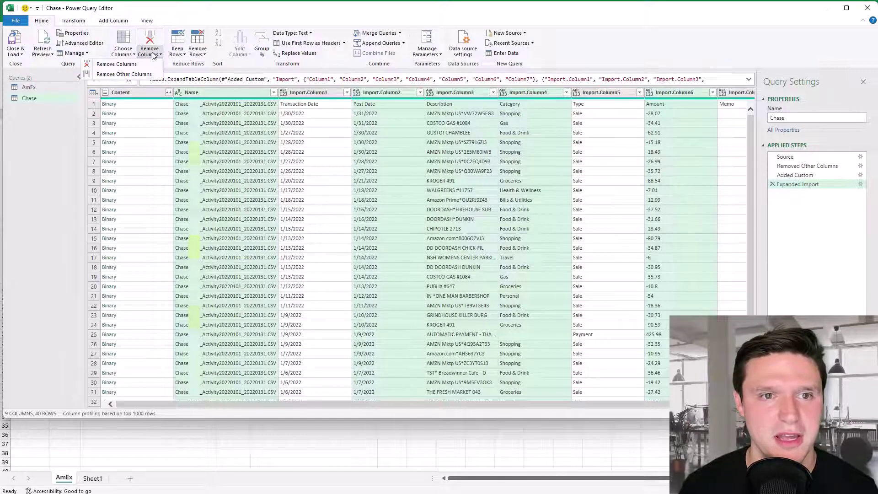
click(135, 74)
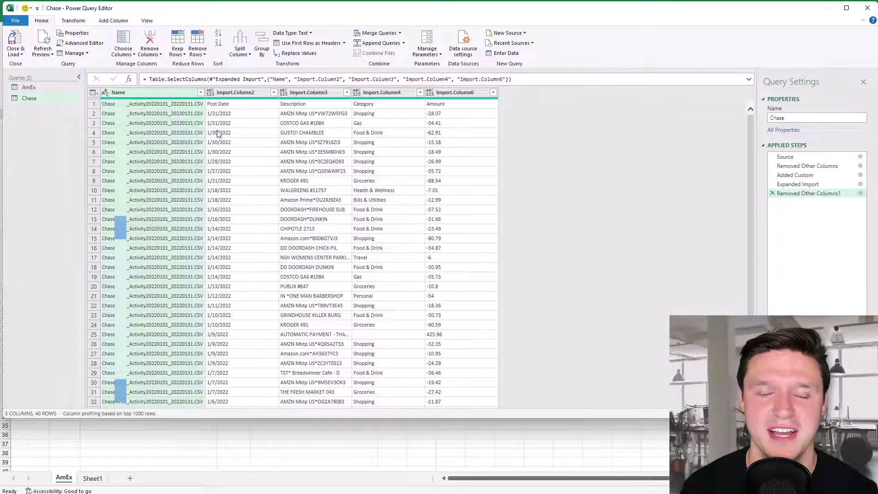
double_click(122, 92)
key(Return)
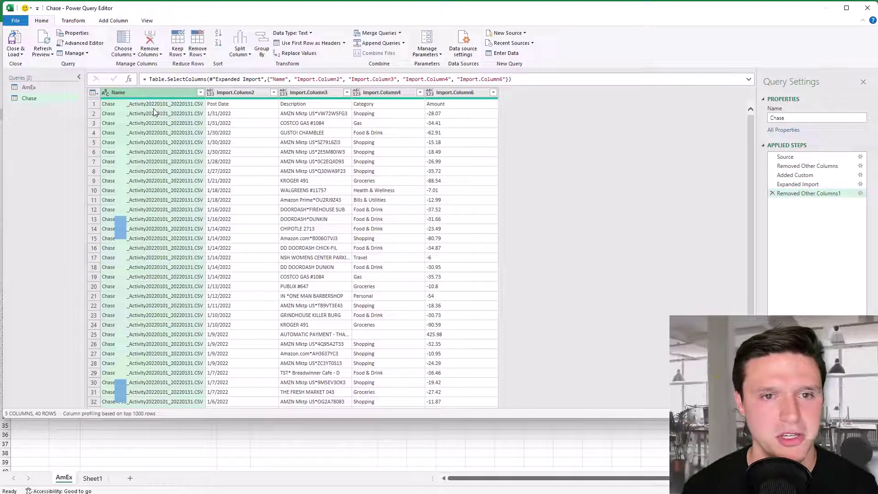
click(293, 43)
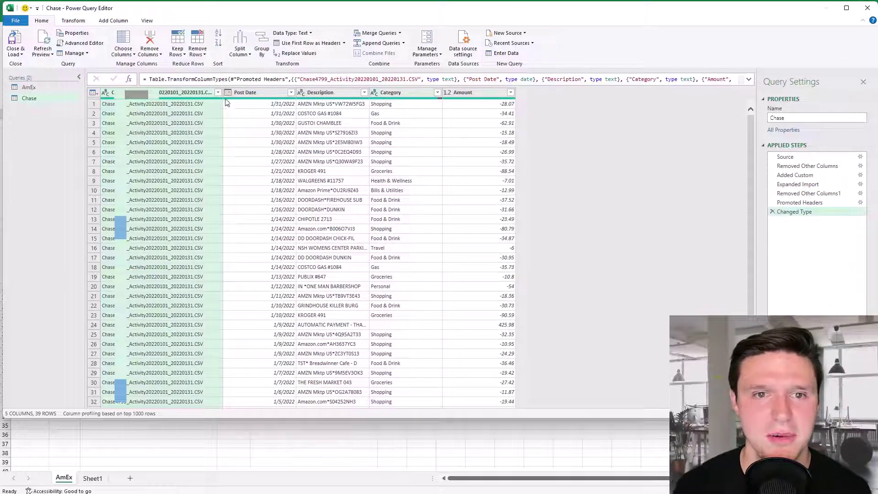
Step: Rename the first column to Type and replace its file-name values with Chase012022
double_click(168, 95)
text(T)
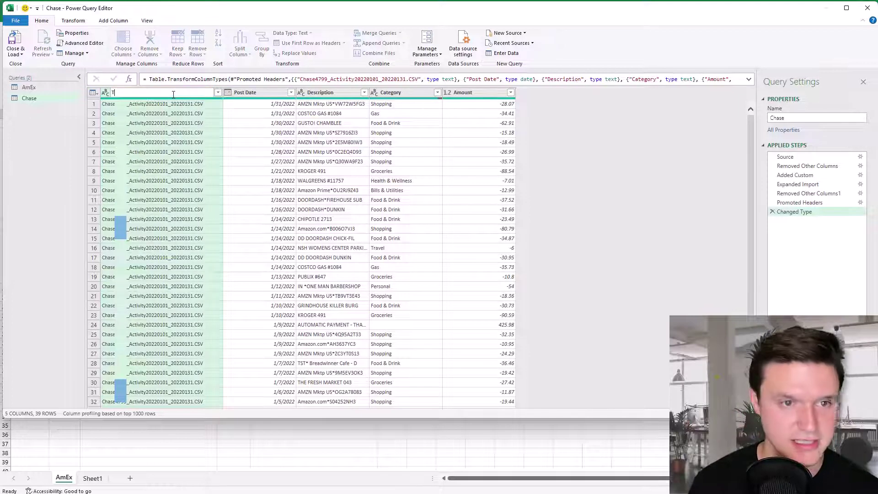
text(ype)
key(Return)
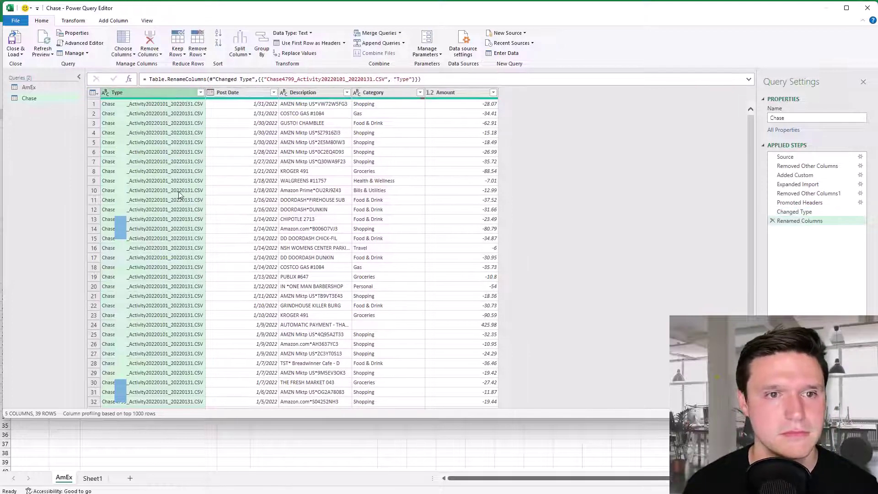
right_click(147, 127)
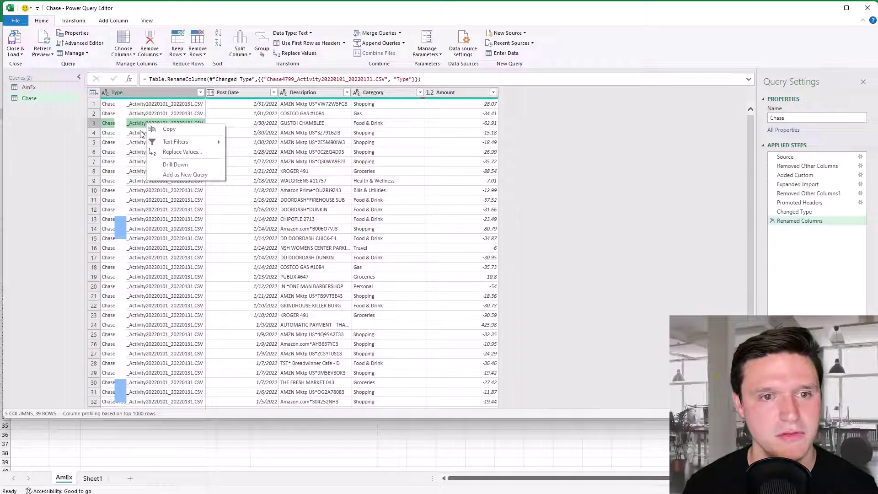
key(Escape)
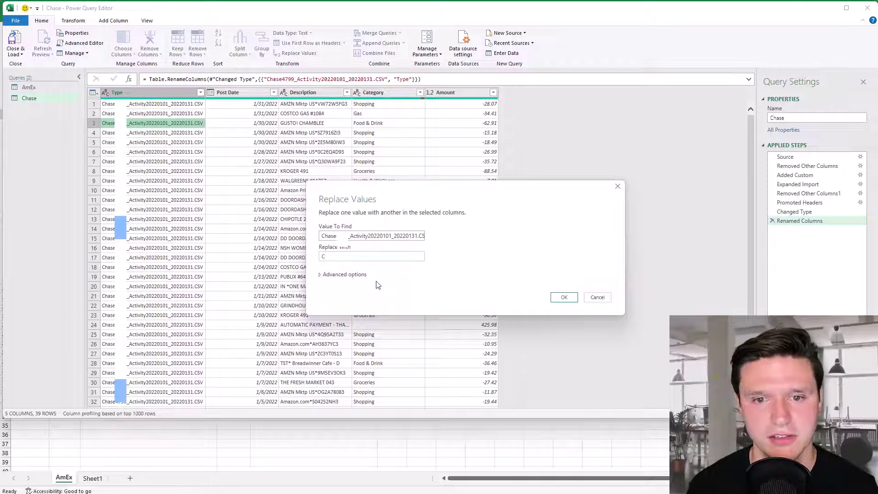
text(012022)
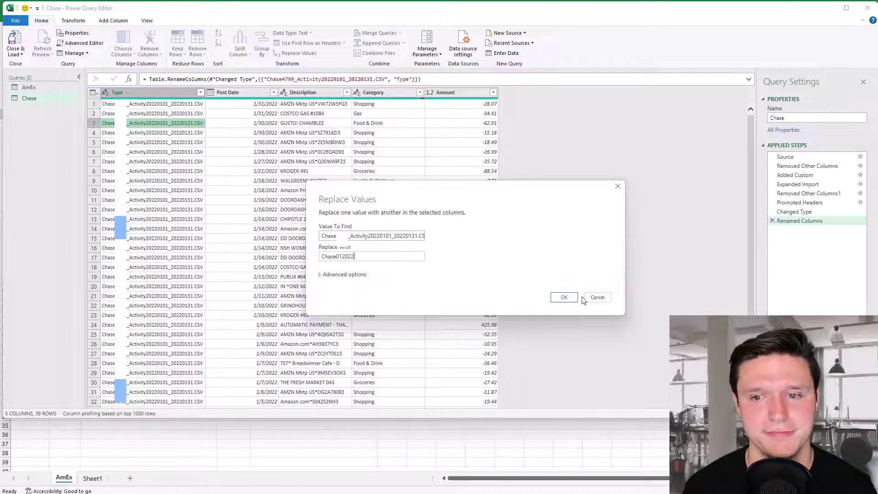
click(566, 297)
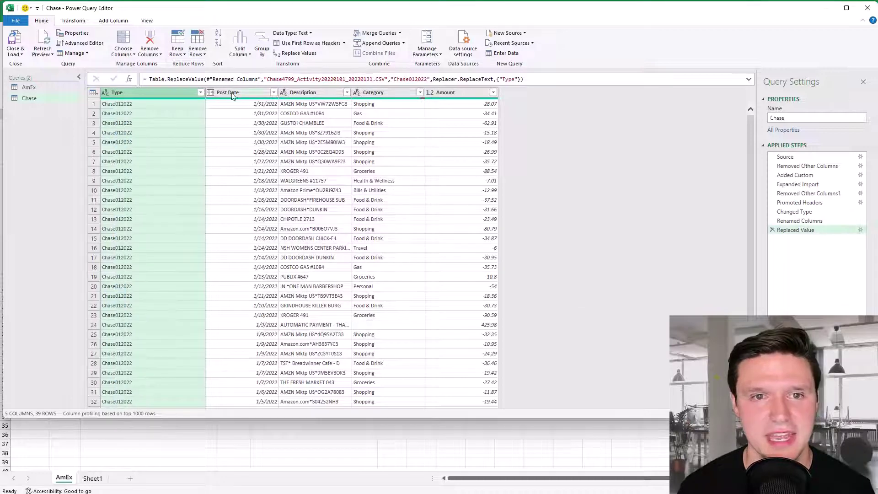
Step: Rename Post Date to Date and Amount to Amount_
click(231, 91)
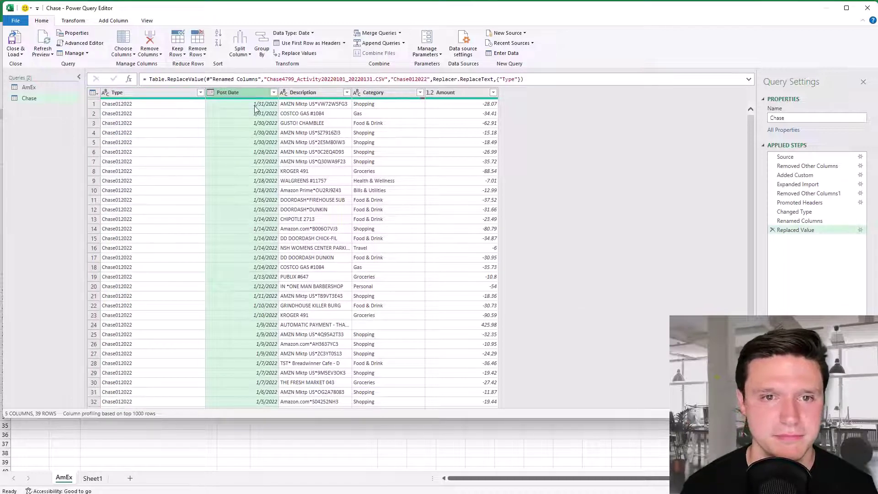
double_click(224, 94)
text(D)
key(Return)
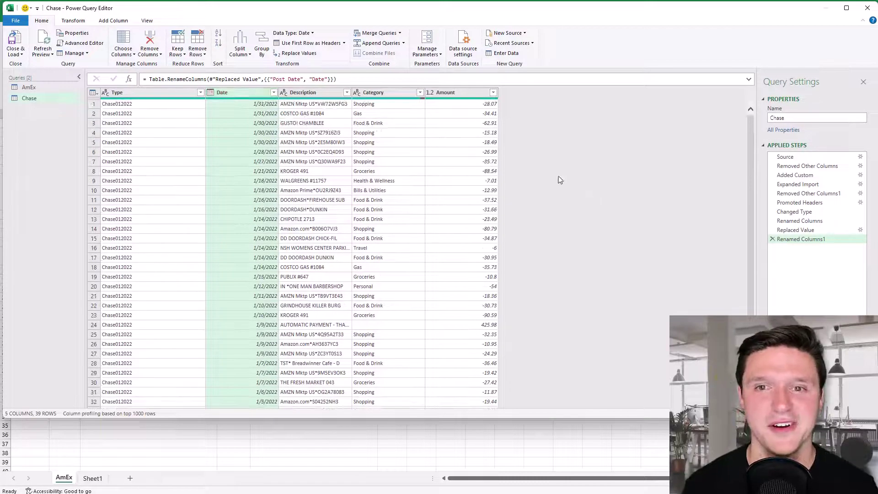
key(Right)
key(Right)
key(Right)
key(F2)
key(End)
key(Return)
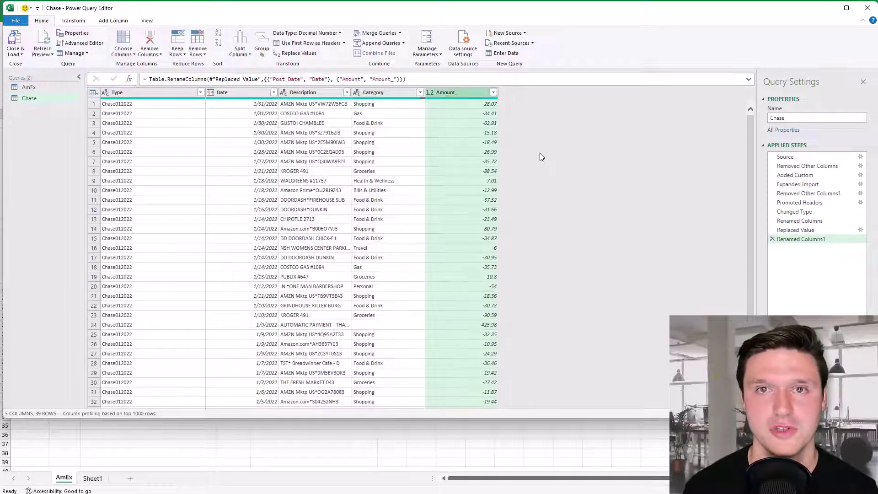
Step: Add an Amount column computed as [Amount_]*-1, move it left, and remove Amount_
click(113, 20)
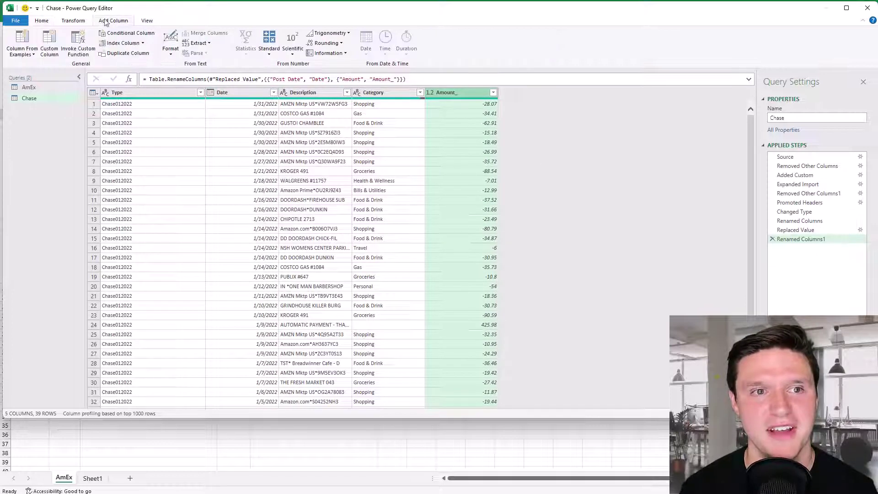
click(55, 53)
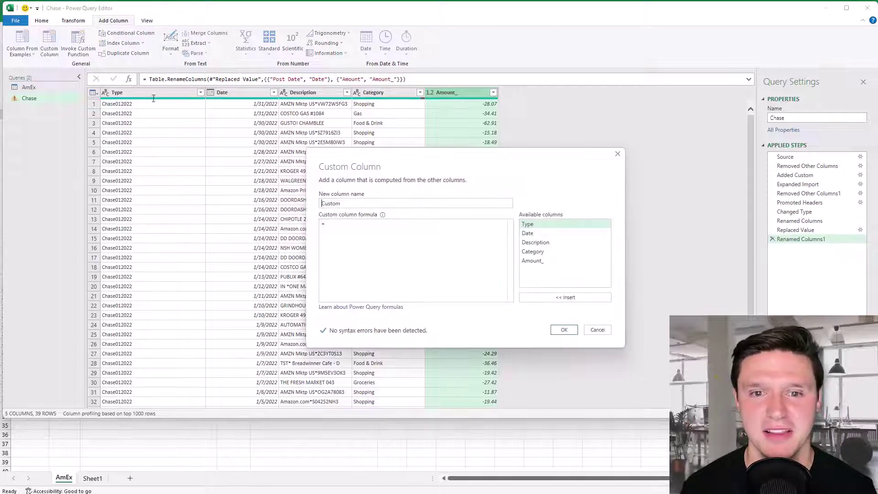
drag(346, 203, 316, 203)
text(Amount)
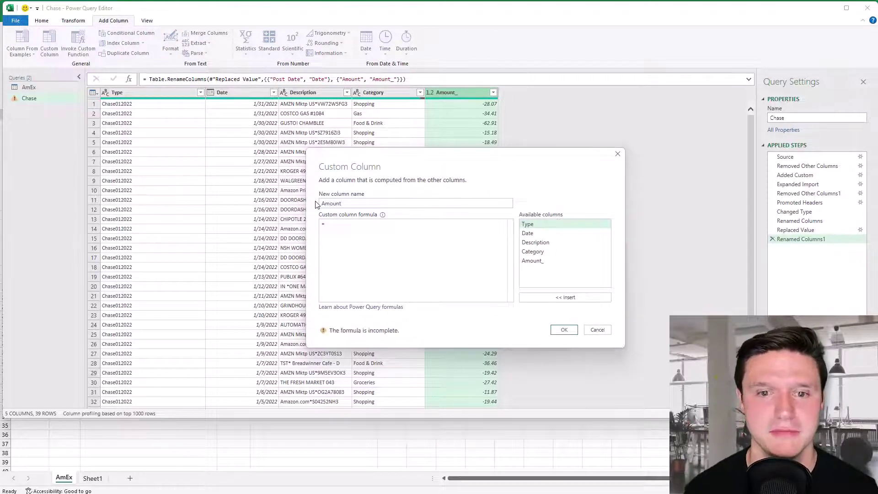
double_click(532, 261)
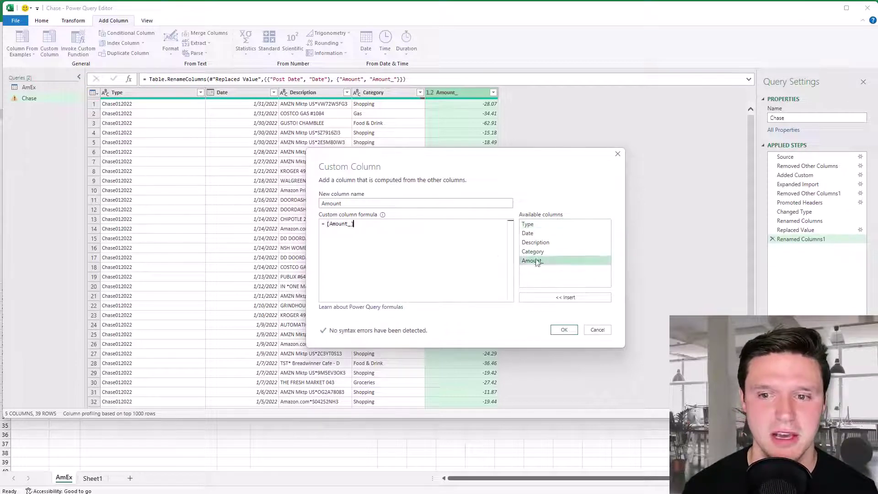
text(*-1)
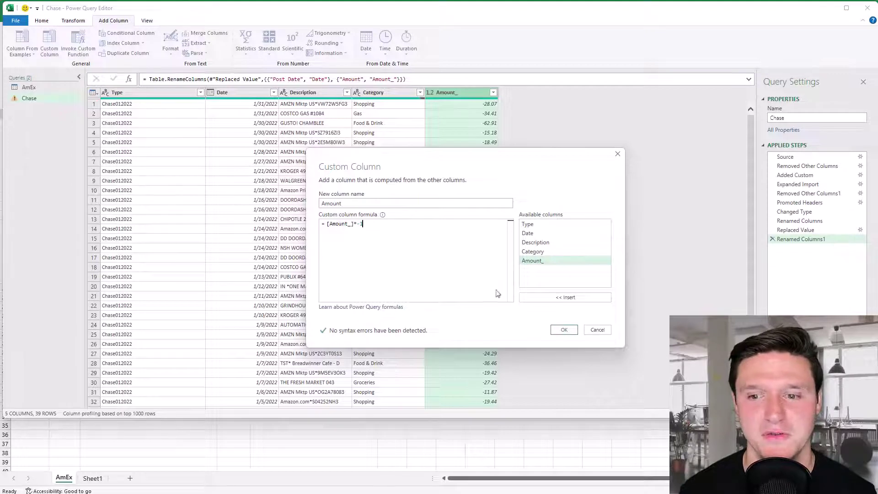
click(566, 329)
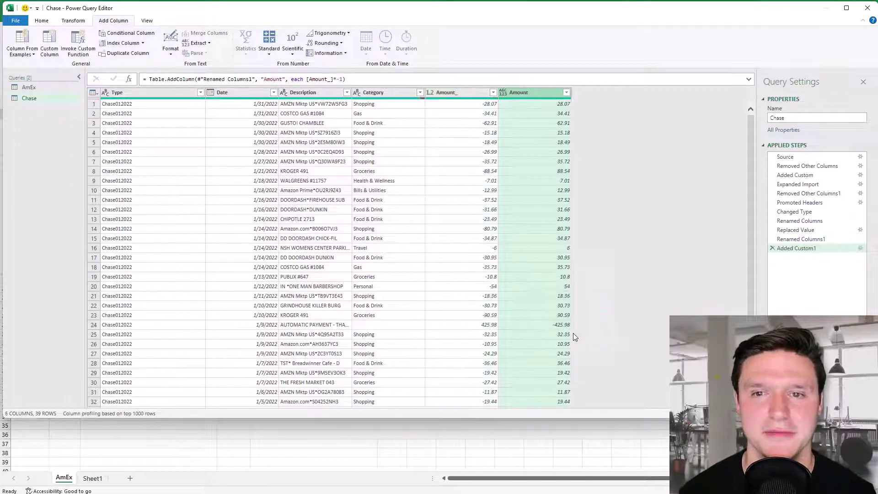
drag(529, 95, 464, 98)
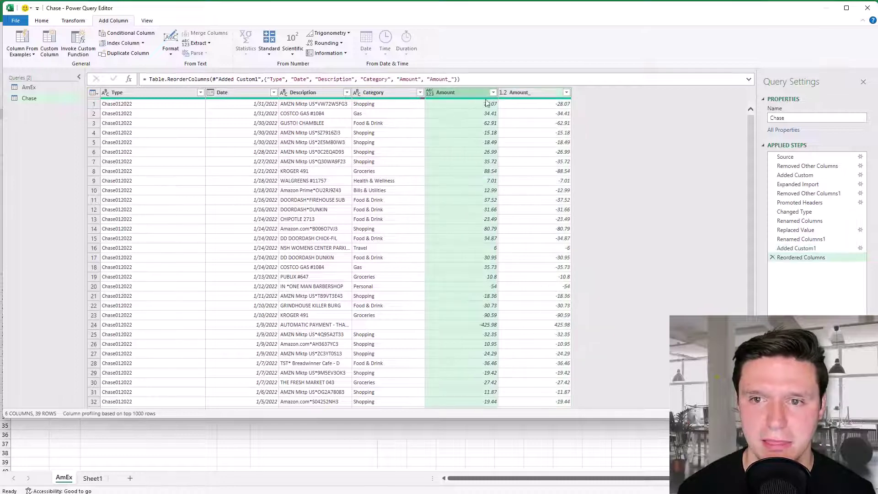
right_click(546, 96)
click(569, 113)
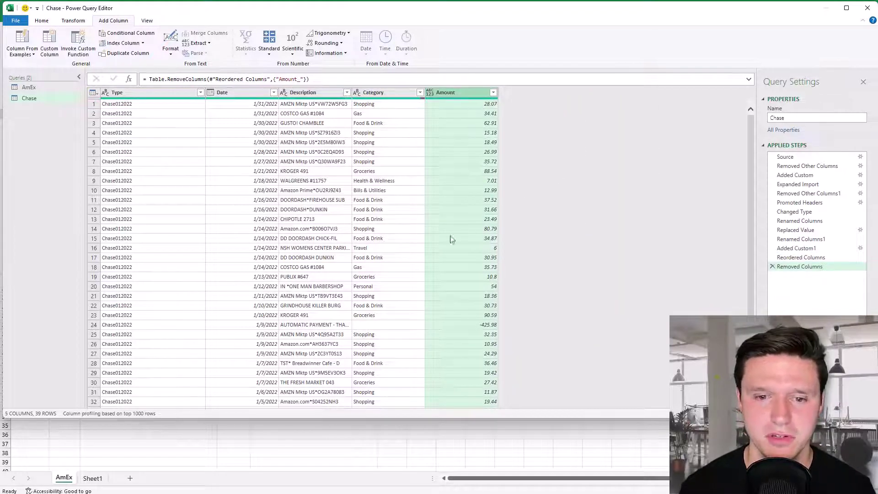
Step: Filter the AUTOMATIC PAYMENT row out of Description and load the Chase query to its own sheet
click(303, 326)
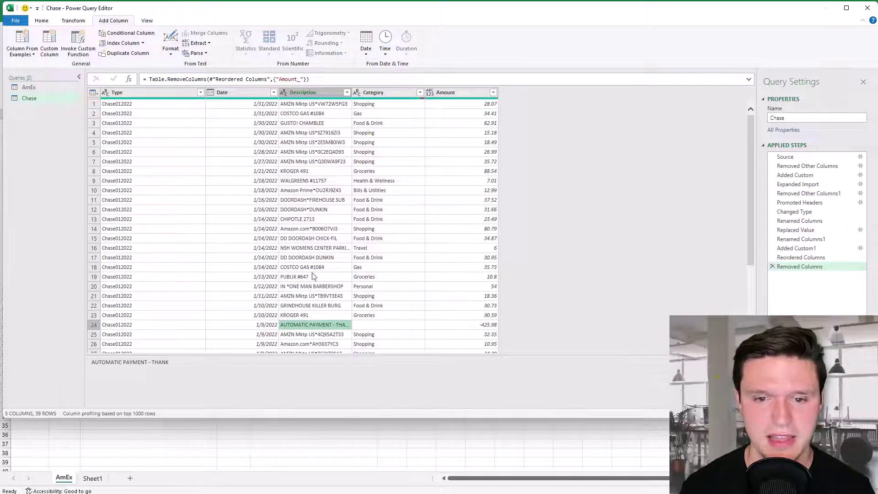
click(347, 93)
click(347, 93)
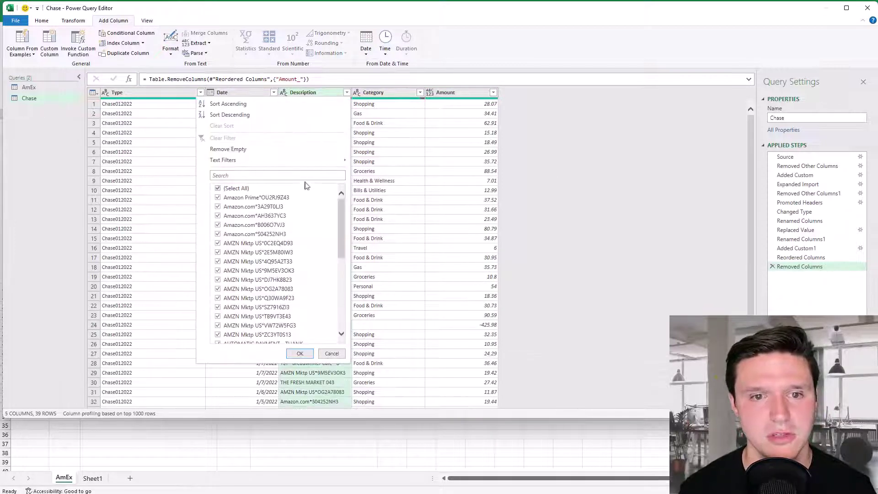
scroll(263, 275, down, 5)
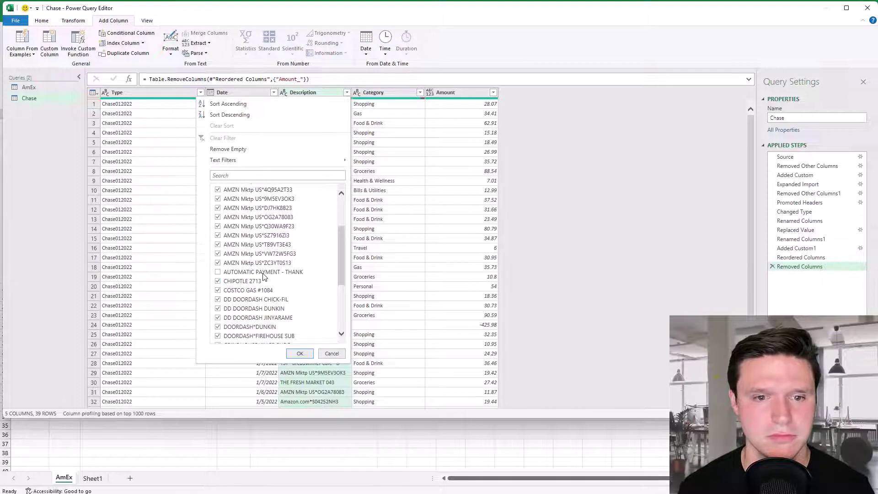
click(292, 353)
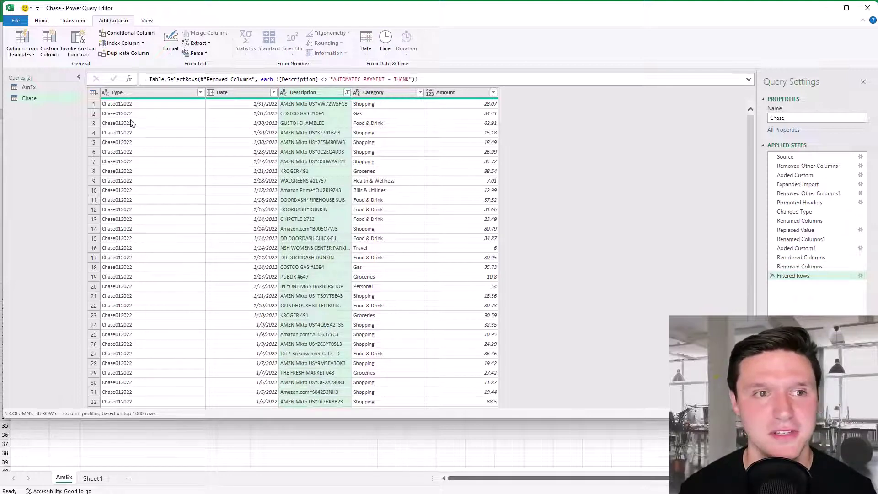
click(40, 21)
click(17, 50)
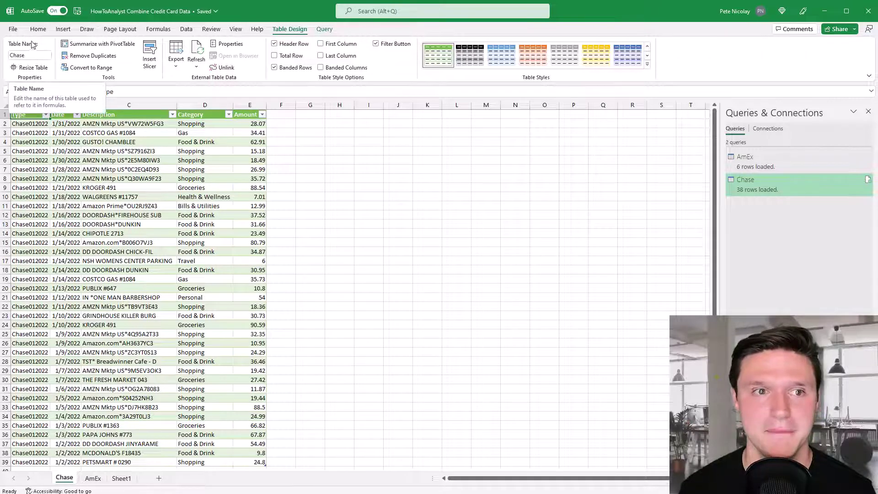
Step: Append the AmEx query beneath the Chase query as a new query
click(186, 29)
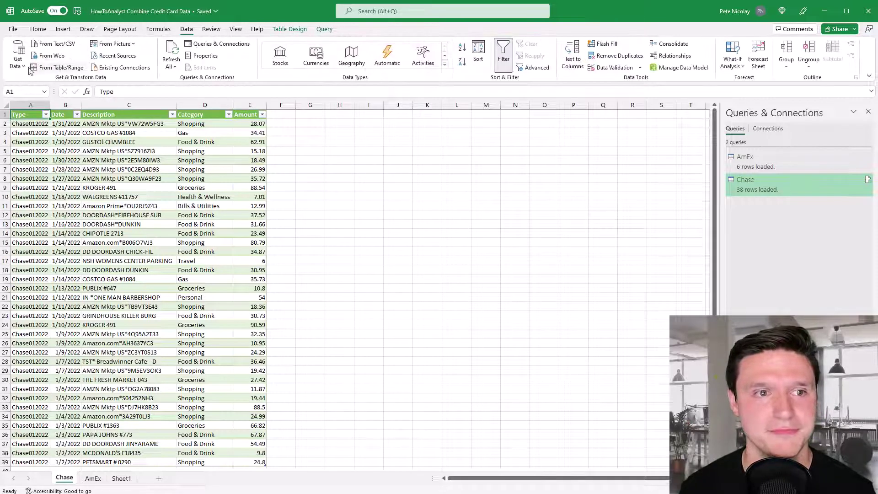
click(27, 68)
mouse_move(53, 195)
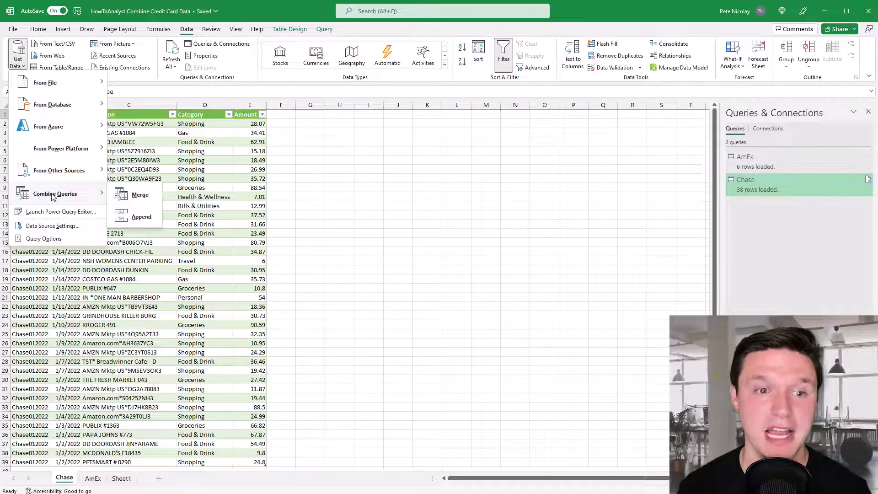
click(131, 224)
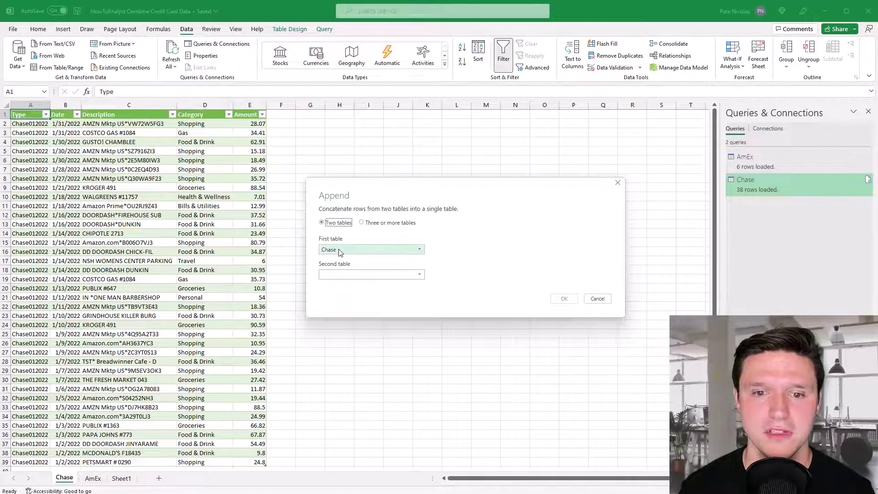
click(334, 275)
click(334, 292)
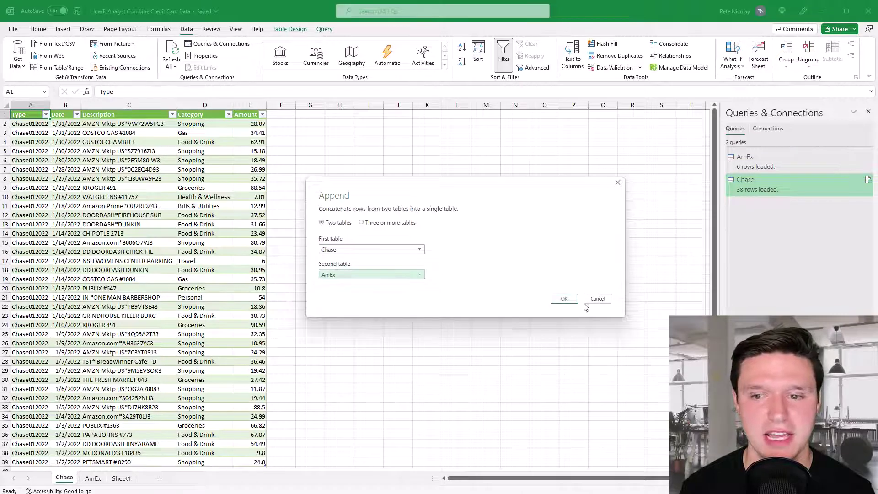
click(566, 299)
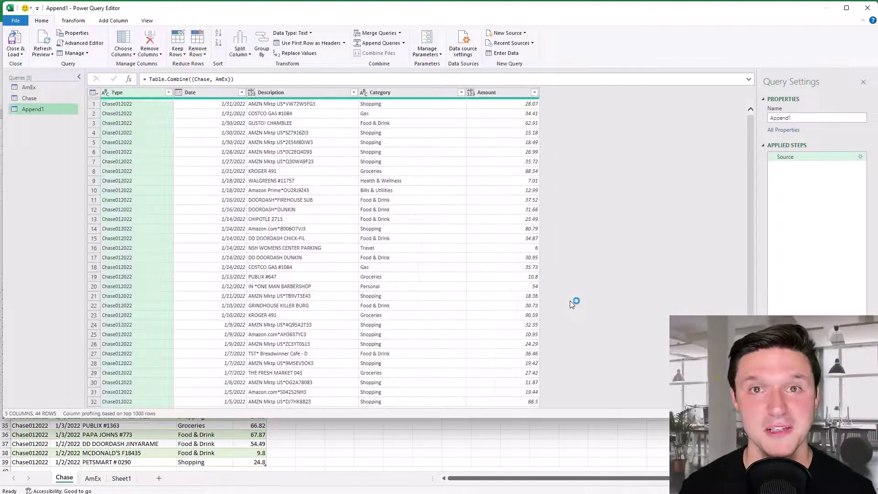
Step: Rename the appended query from Append1 to Combined
scroll(494, 257, down, 4)
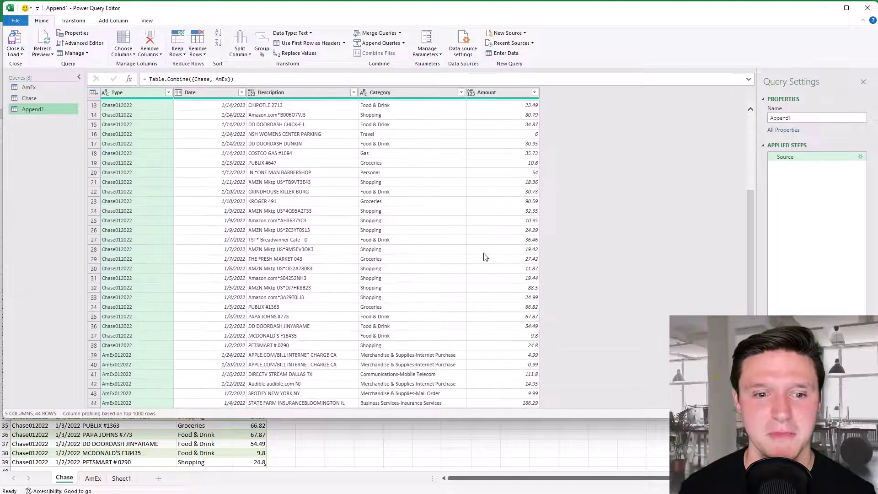
scroll(471, 290, up, 4)
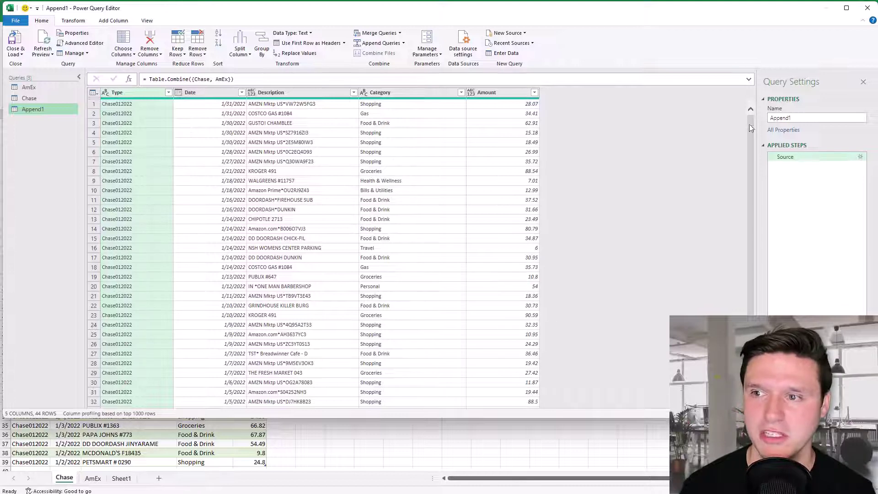
click(776, 117)
double_click(780, 118)
text(Com)
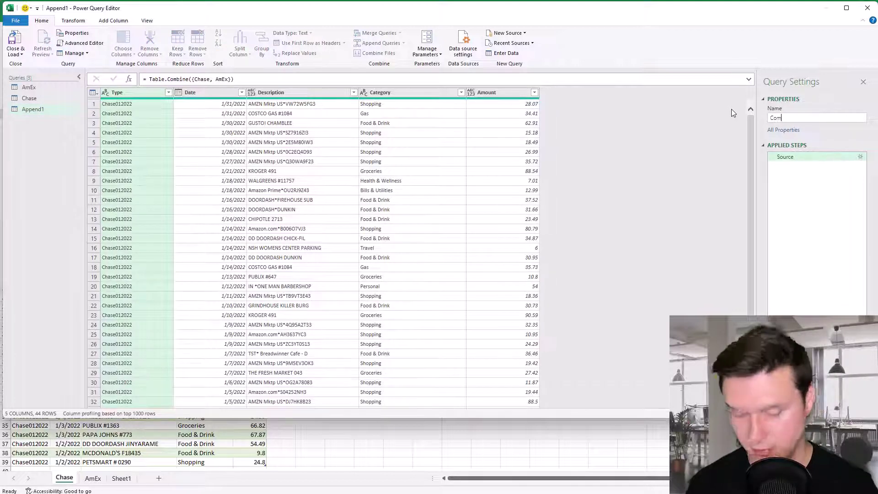
text(bined)
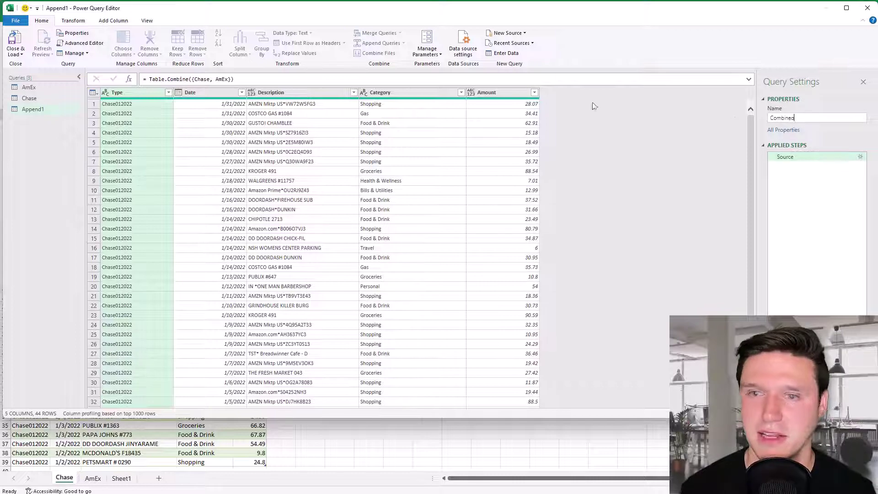
click(13, 54)
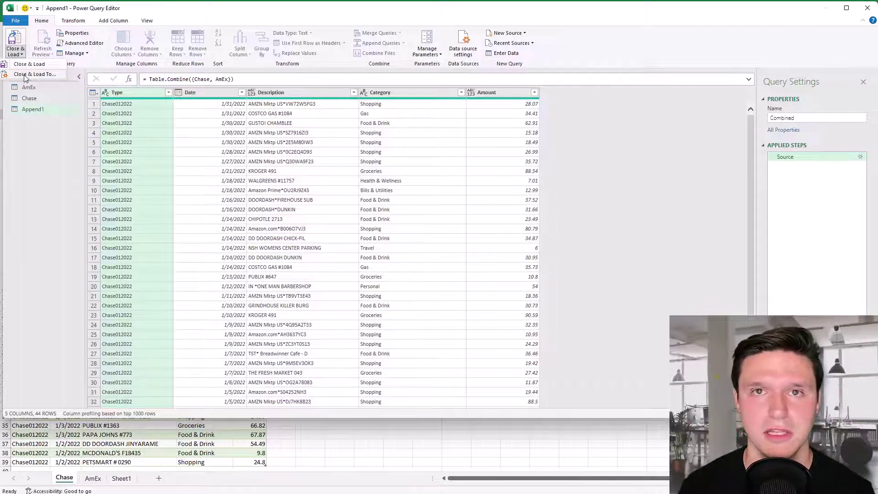
Step: Load the Combined query as a PivotTable Report on a new worksheet
click(24, 75)
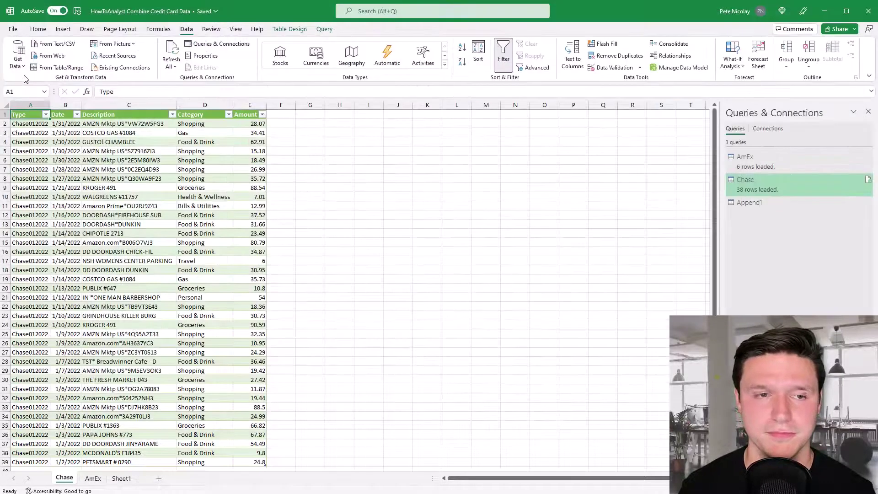
click(371, 166)
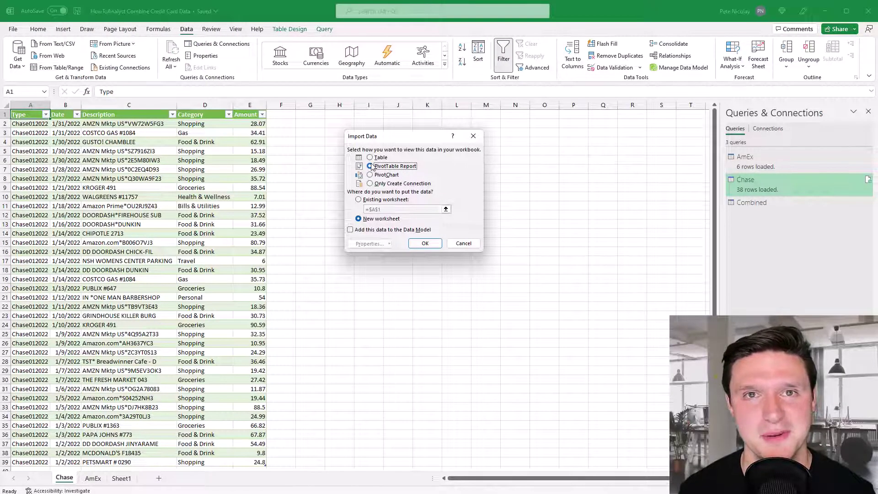
click(423, 243)
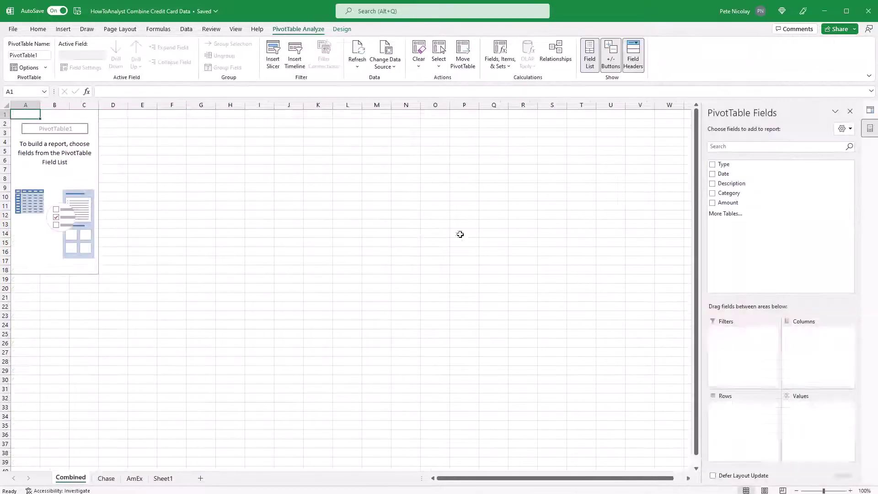
Step: Lay out the PivotTable with Type in Columns, Date in Rows, and summed Amount
drag(730, 164, 812, 352)
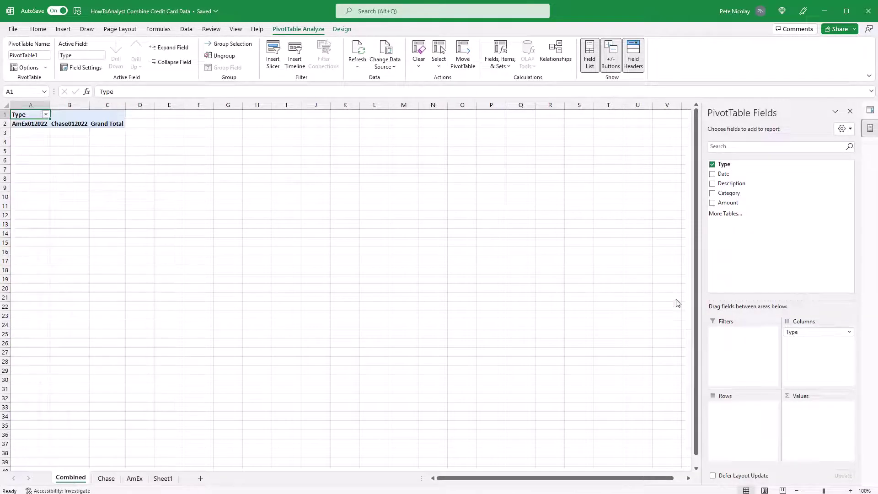
click(56, 123)
click(31, 126)
drag(731, 175, 732, 411)
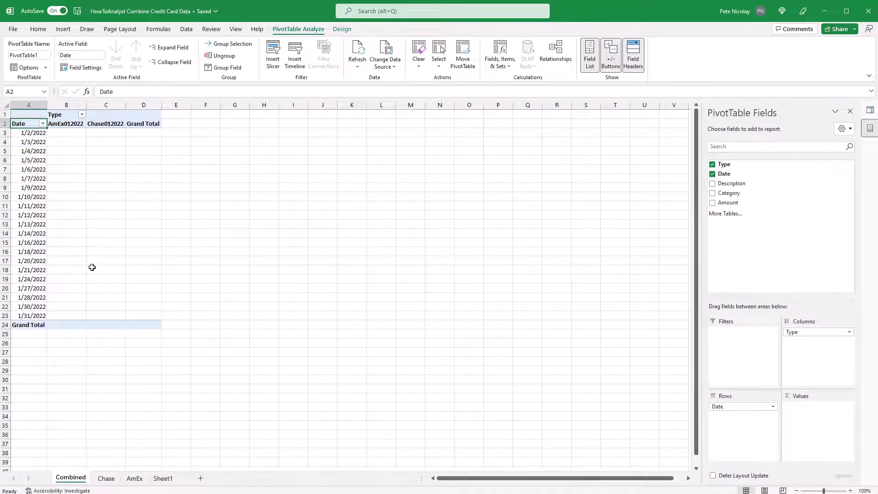
click(728, 203)
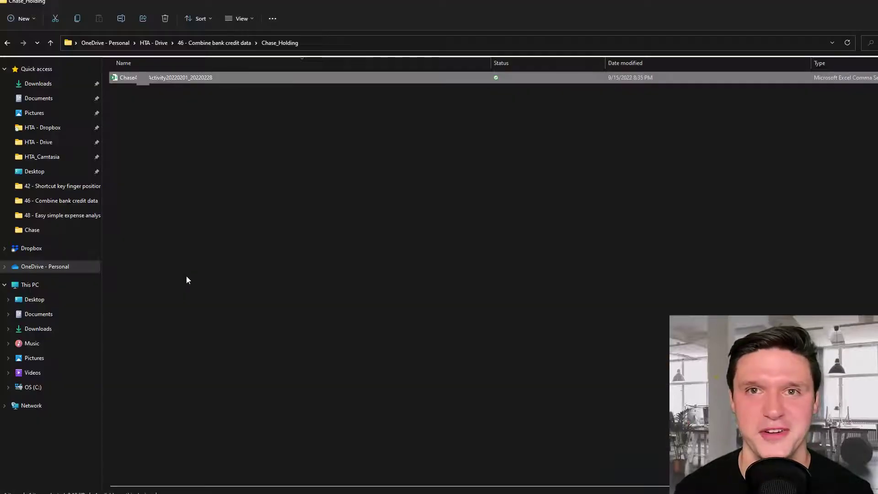
Step: Open the AmEx and Amex_Holding folders in two separate File Explorer windows
click(200, 43)
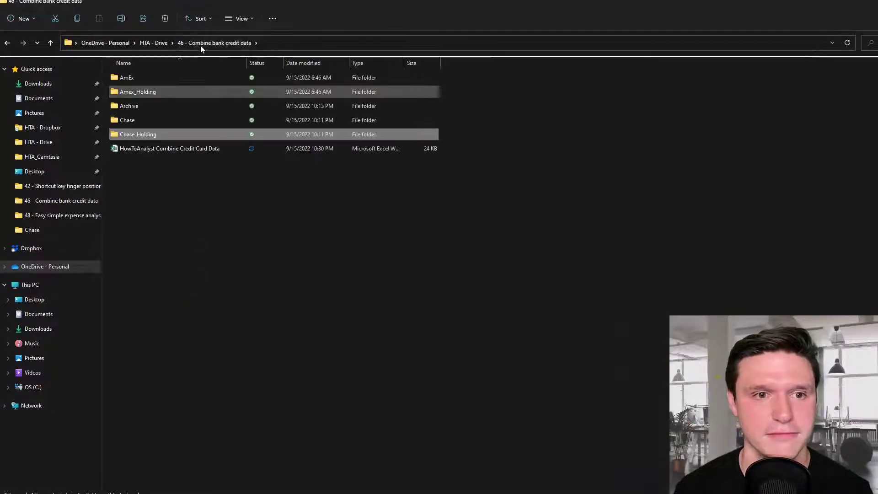
click(197, 210)
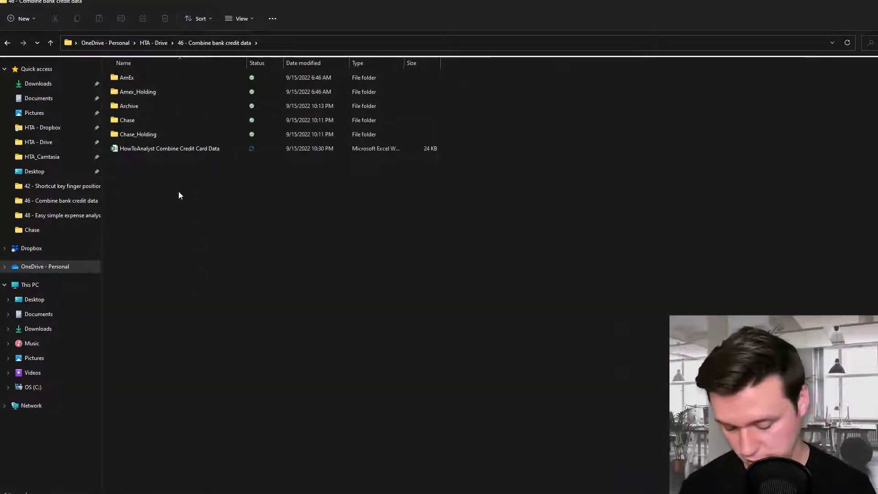
key(ctrl+n)
click(148, 78)
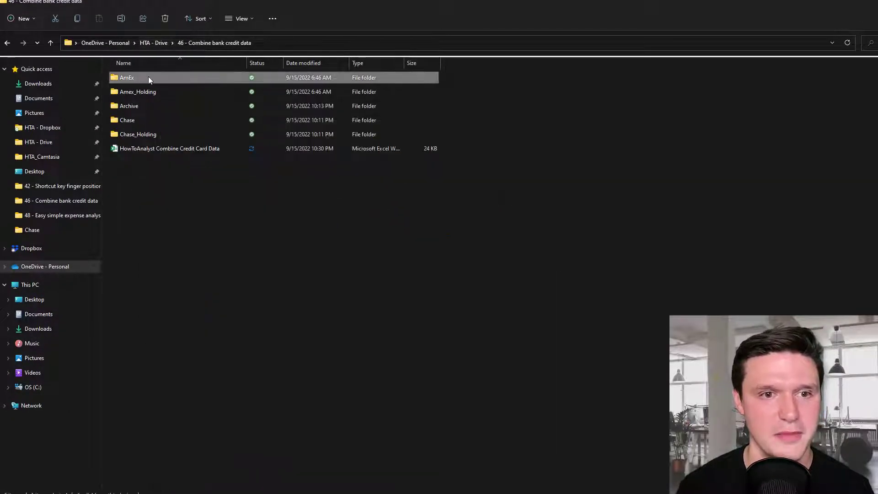
double_click(148, 78)
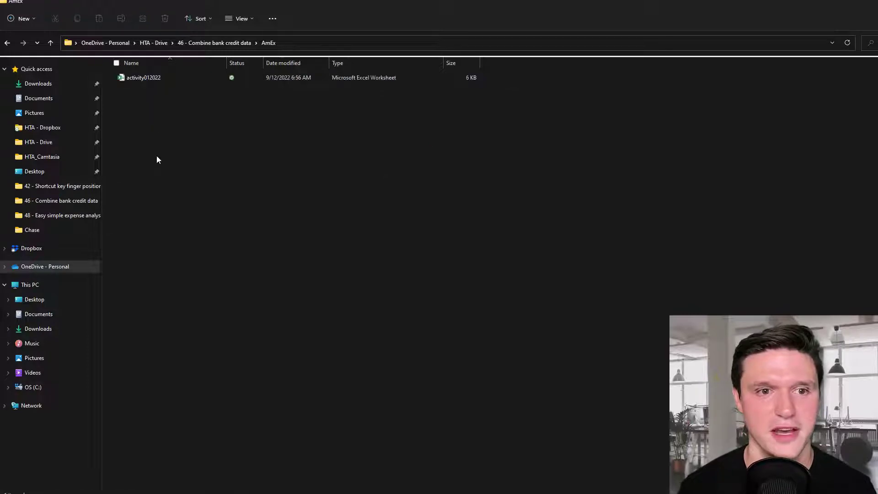
key(alt+Tab)
double_click(309, 204)
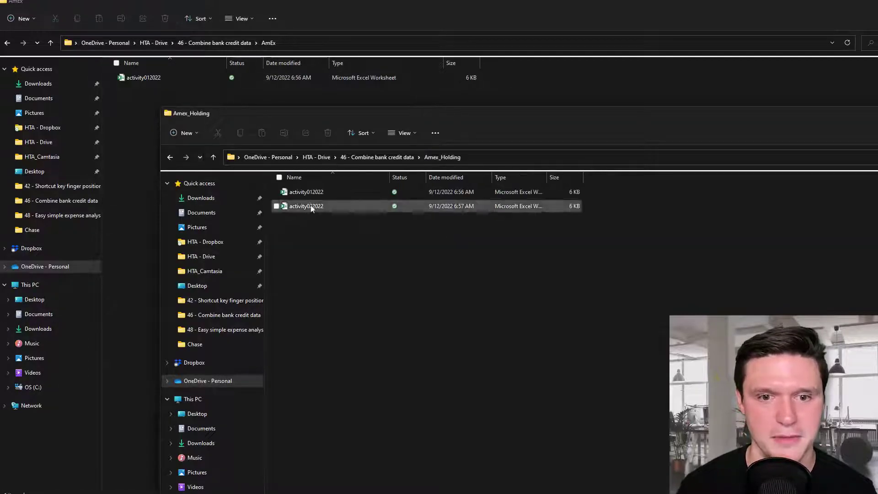
Step: Copy the activity022022 workbook from Amex_Holding into the AmEx folder
click(311, 207)
drag(328, 116, 370, 140)
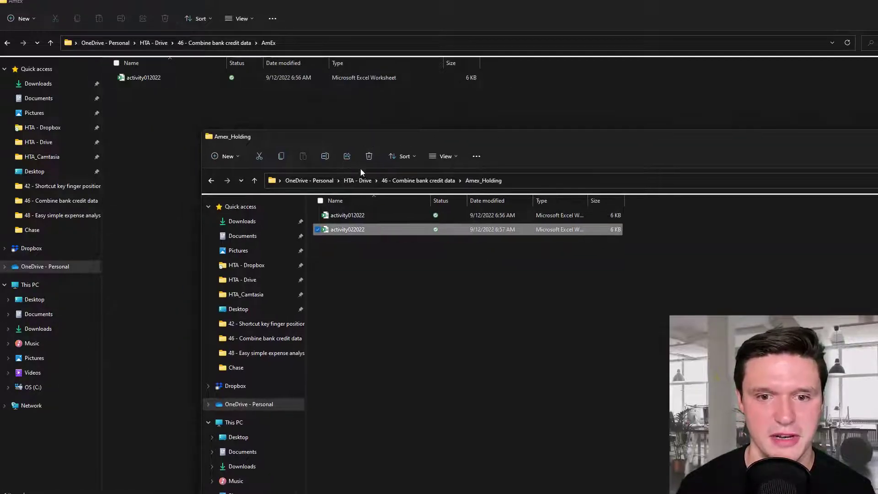
key(ctrl+c)
click(144, 98)
key(ctrl+v)
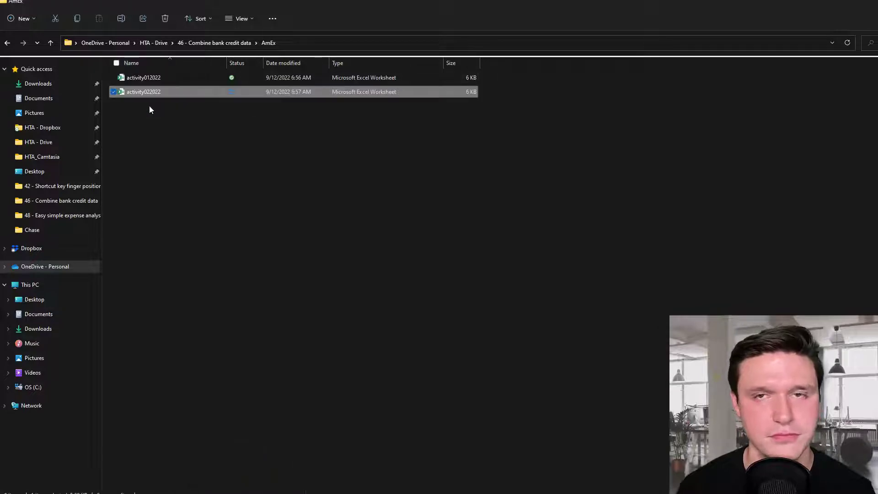
Step: Refresh the PivotTable to add the February AmEx charges, totalling 1953.29
key(alt+Tab)
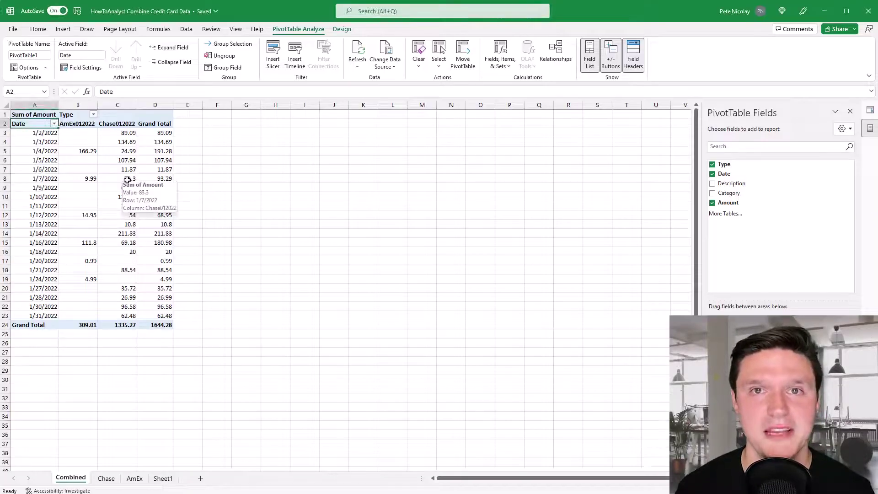
click(357, 50)
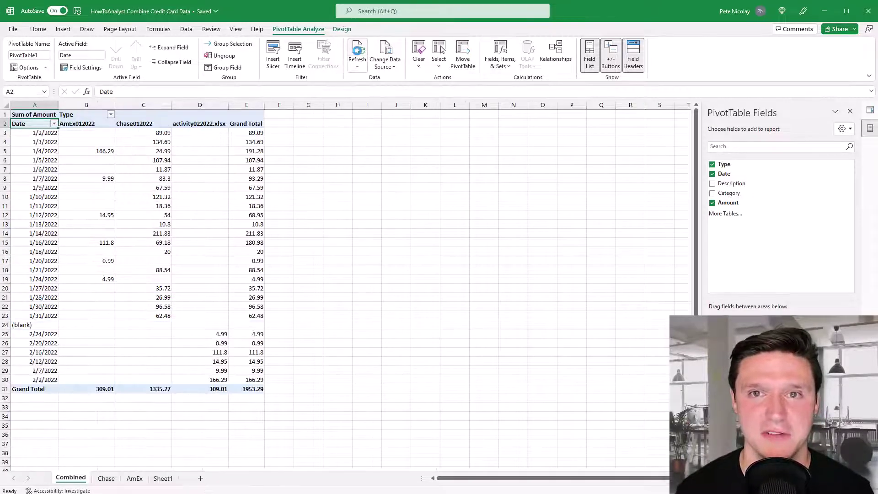